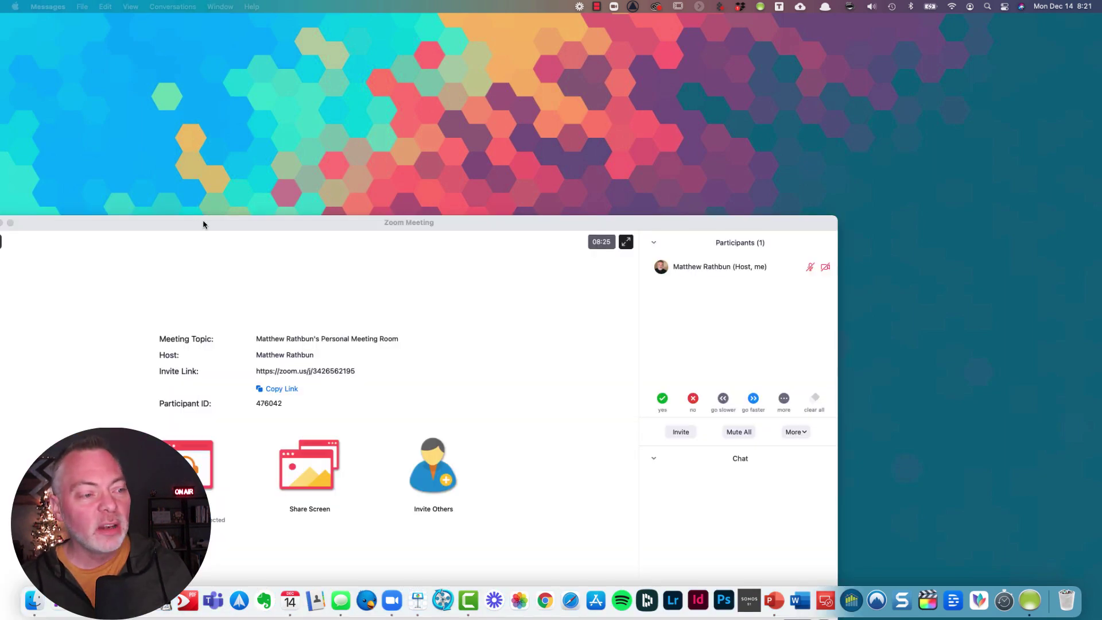
View the available screen-share sources in the Zoom meeting, close the chooser, and clear the meeting window off the desktop
left_click_drag(205, 221, 320, 16)
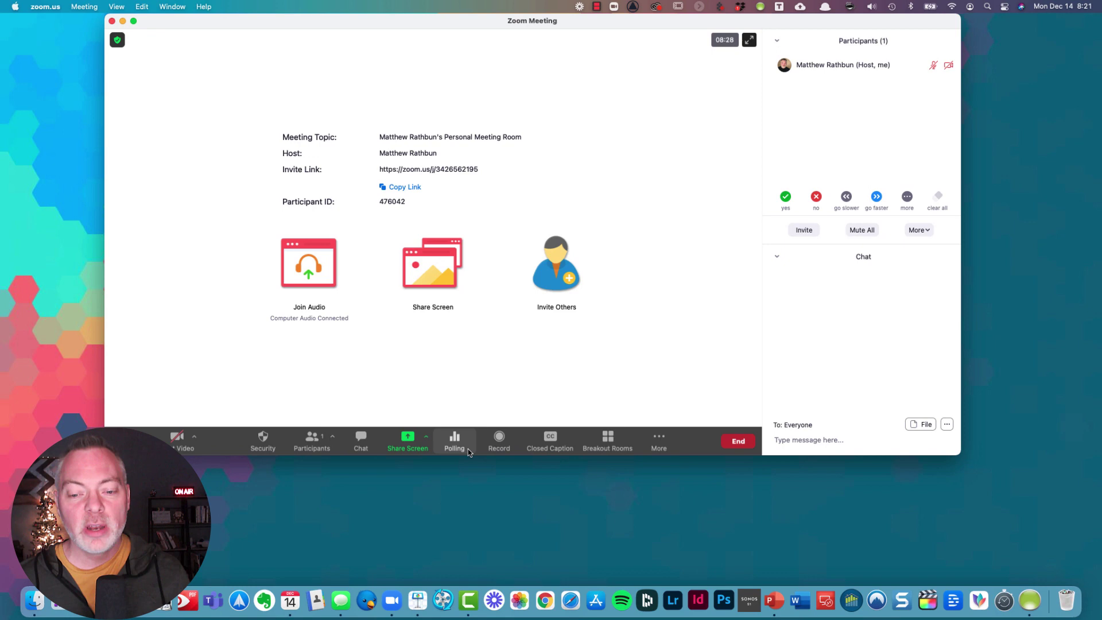
left_click(413, 445)
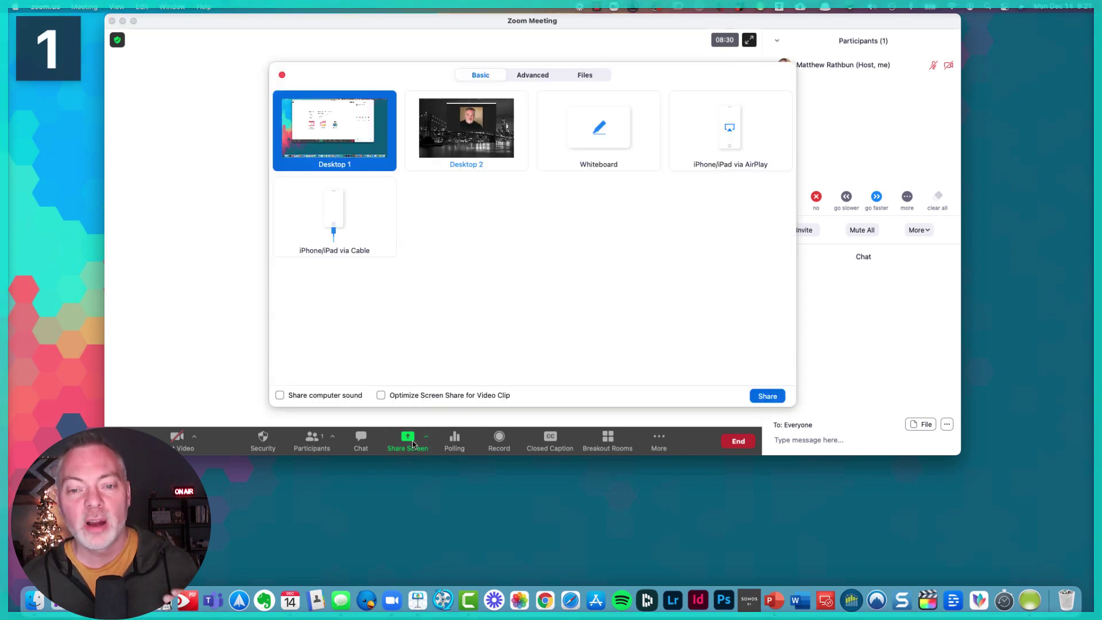
left_click(282, 75)
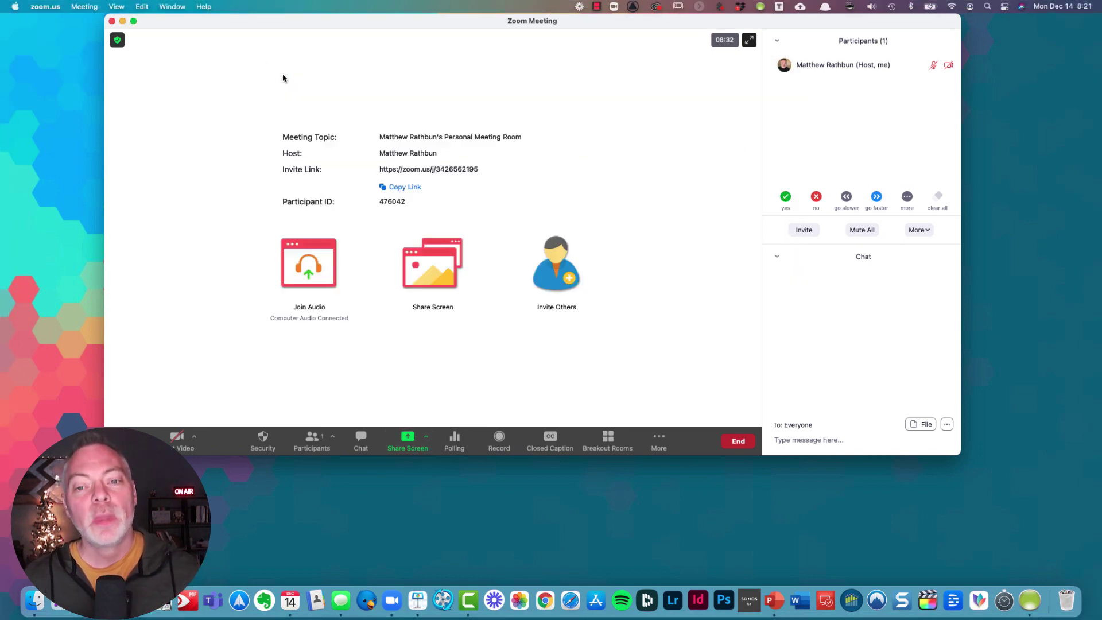
left_click_drag(188, 24, 0, 156)
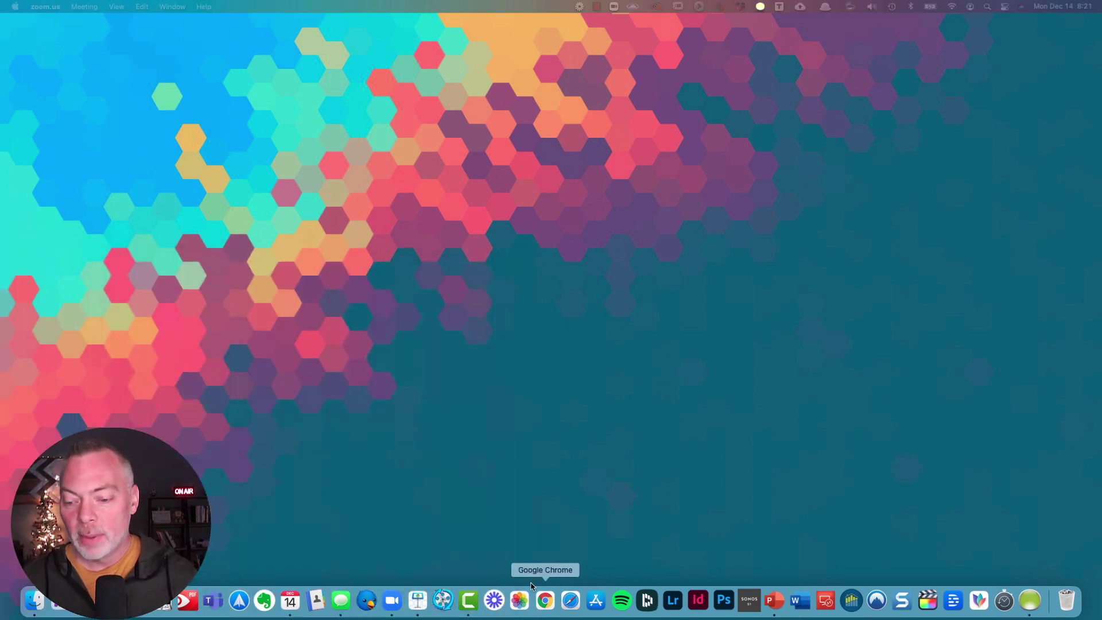
Switch to Keynote with the VideoForRealtors_2020 presentation and allow Camtasia 2020 to control Microsoft PowerPoint
left_click(418, 600)
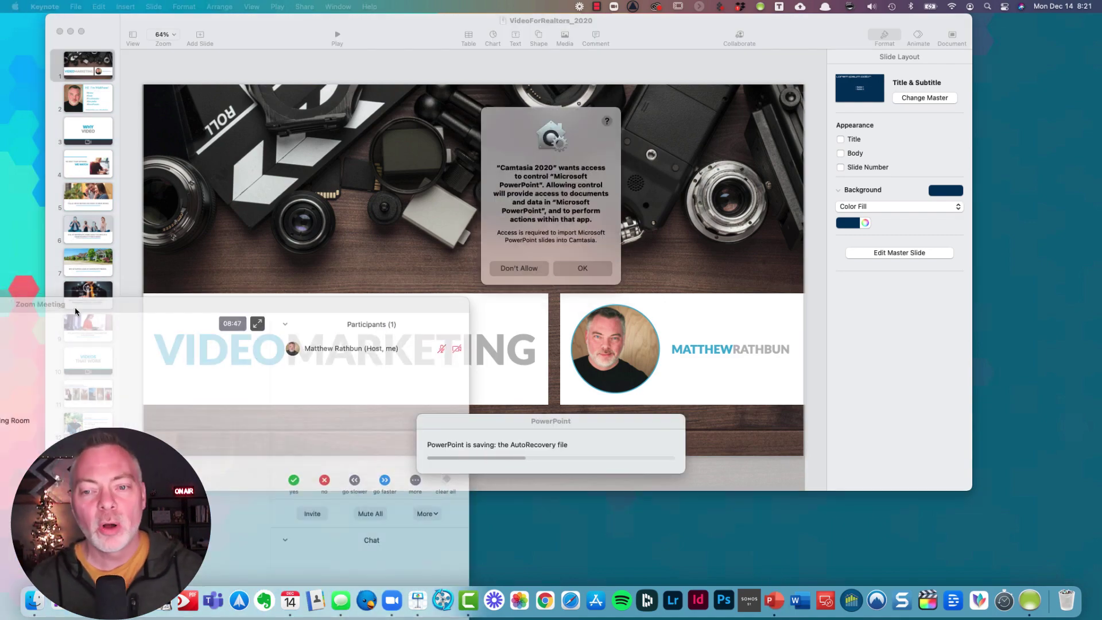
left_click(308, 206)
left_click(583, 268)
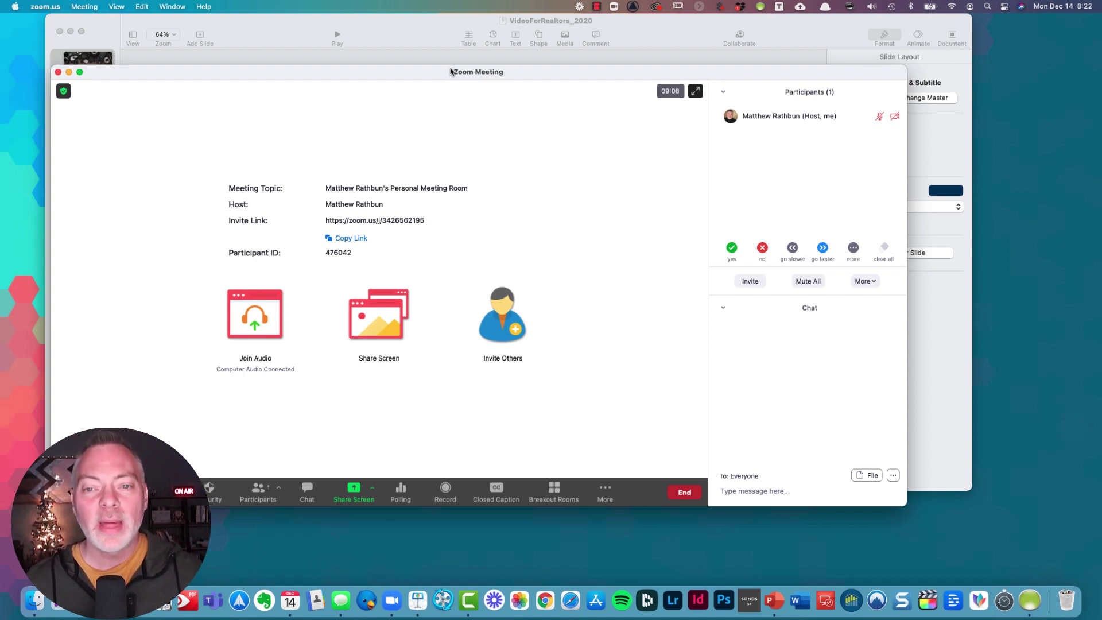
Place the Zoom meeting window over Keynote and share the Keynote - VideoForRealtors_2020 window
left_click_drag(452, 72, 446, 23)
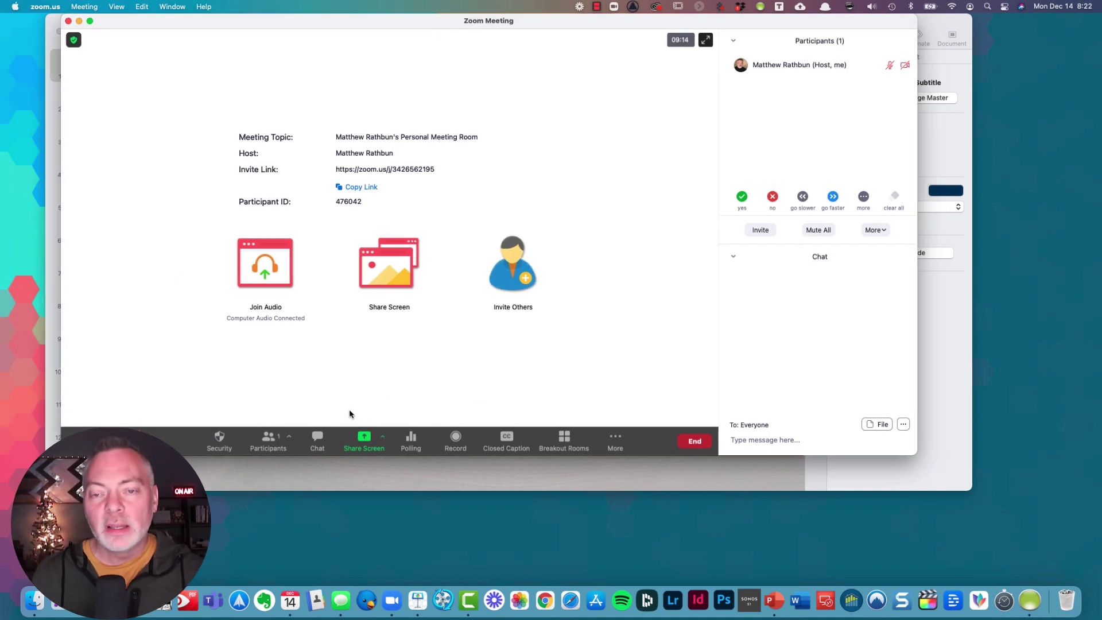
left_click(361, 447)
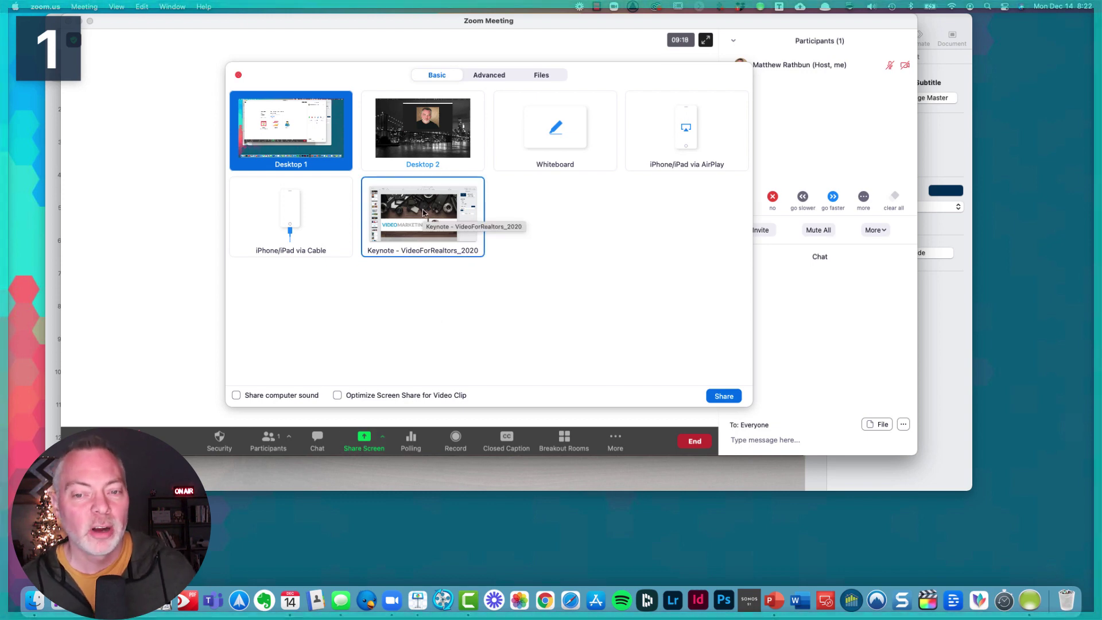
left_click(423, 212)
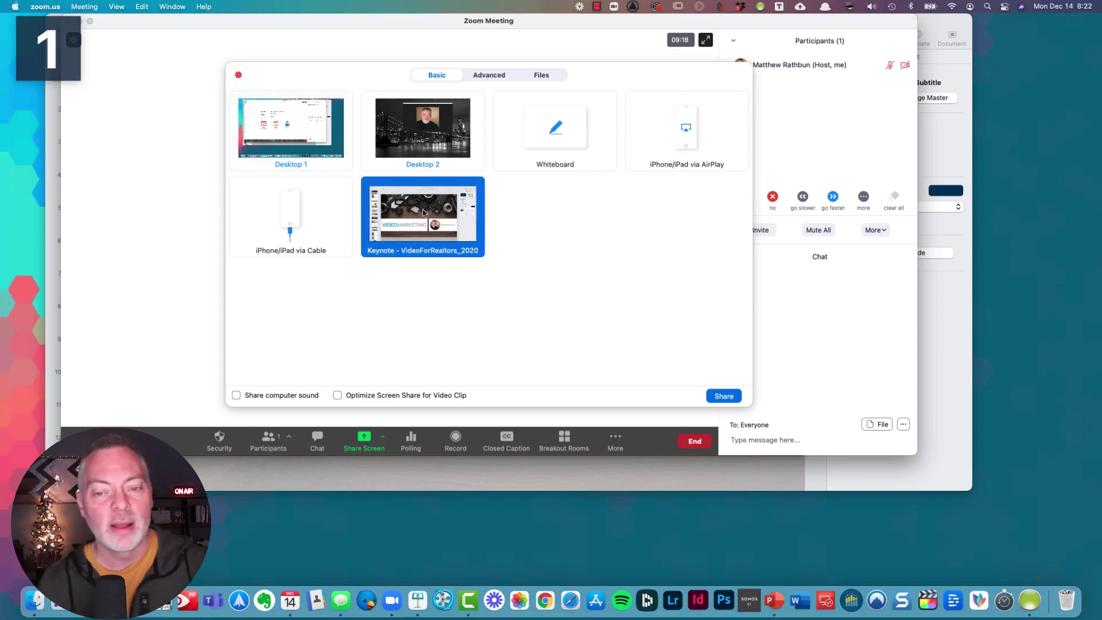
left_click(723, 396)
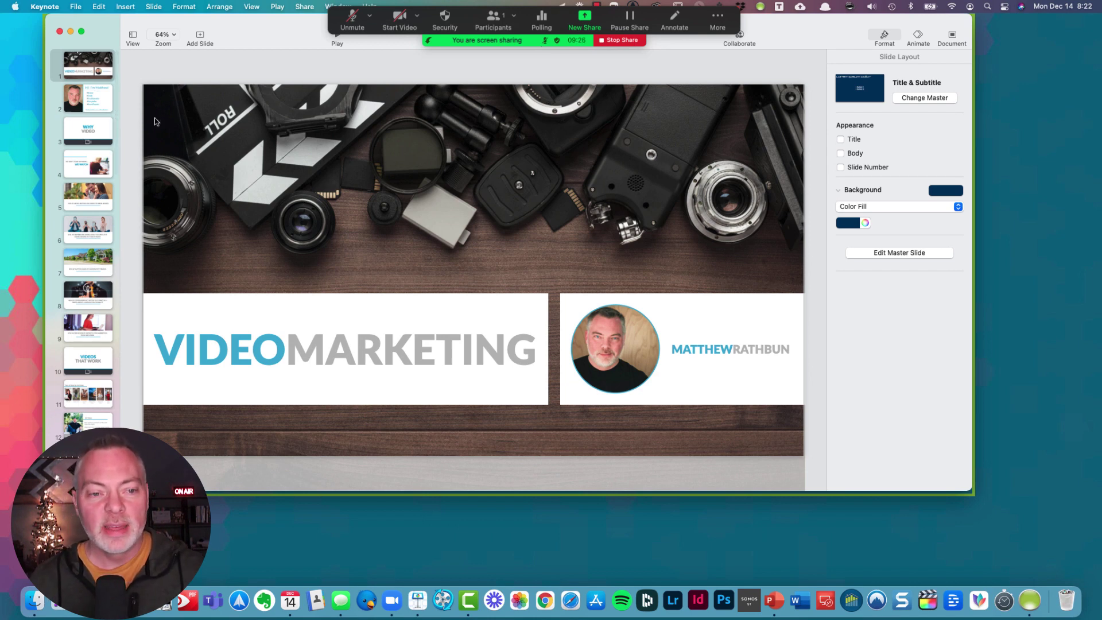
Show slides 3 and 4 of the shared presentation and return to slide 1
left_click(99, 131)
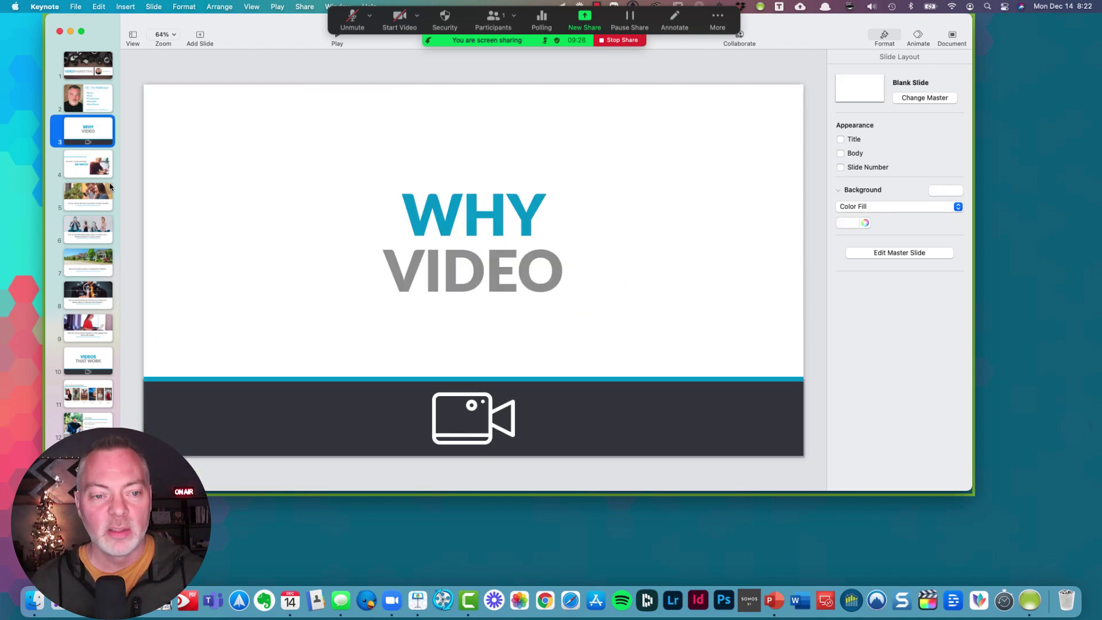
left_click(91, 172)
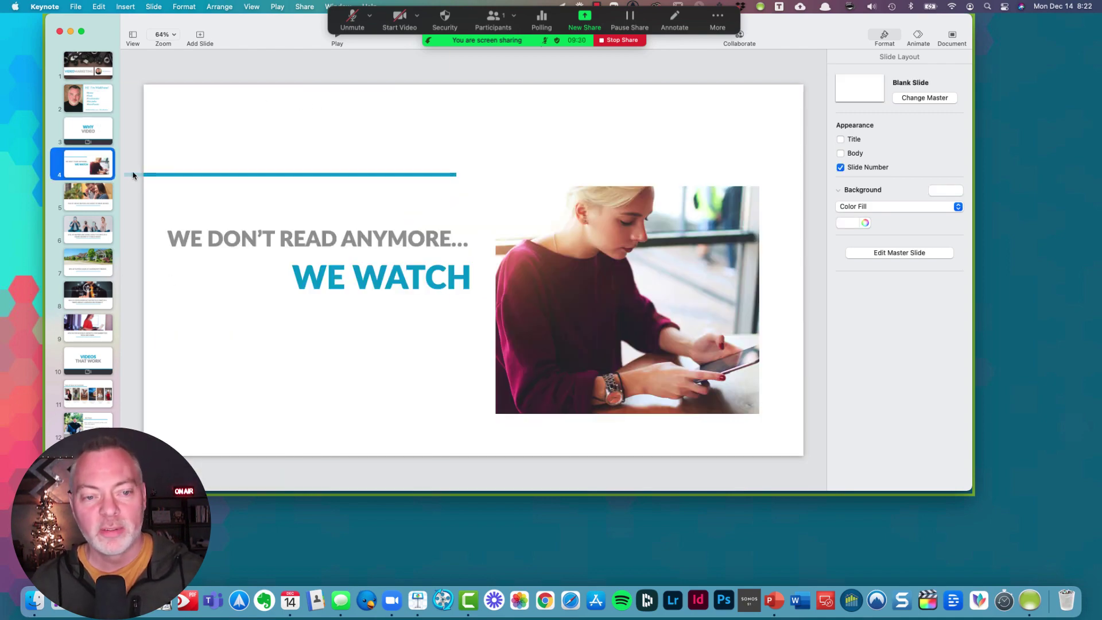
left_click(92, 69)
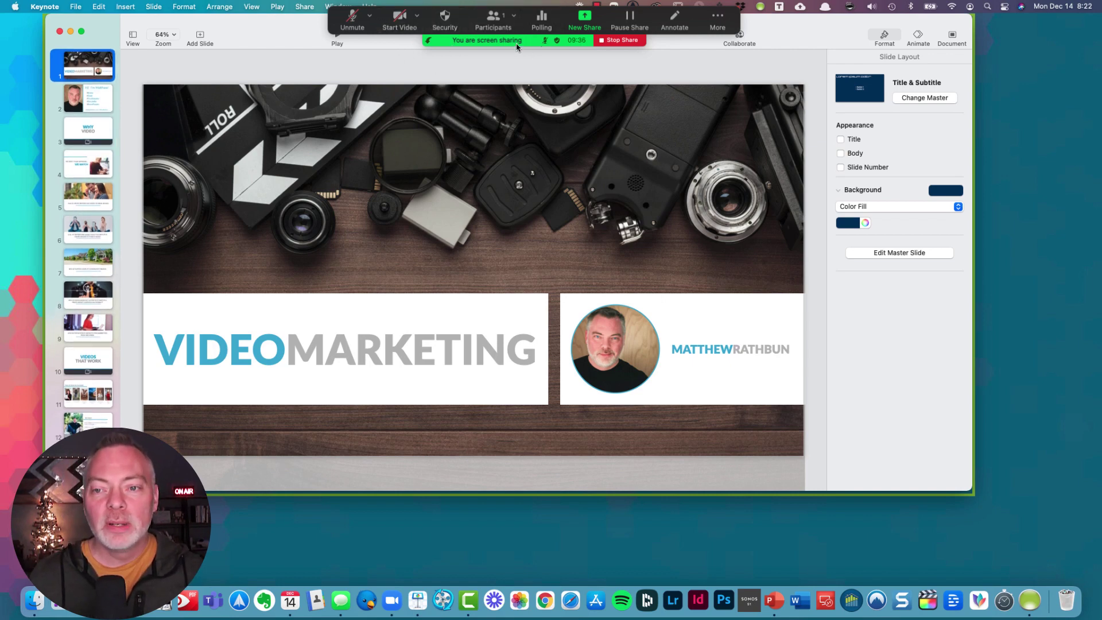
Switch the share to Portion of Screen, fit the sharing frame around the Keynote slide, and nudge the Keynote window beneath it
left_click(584, 21)
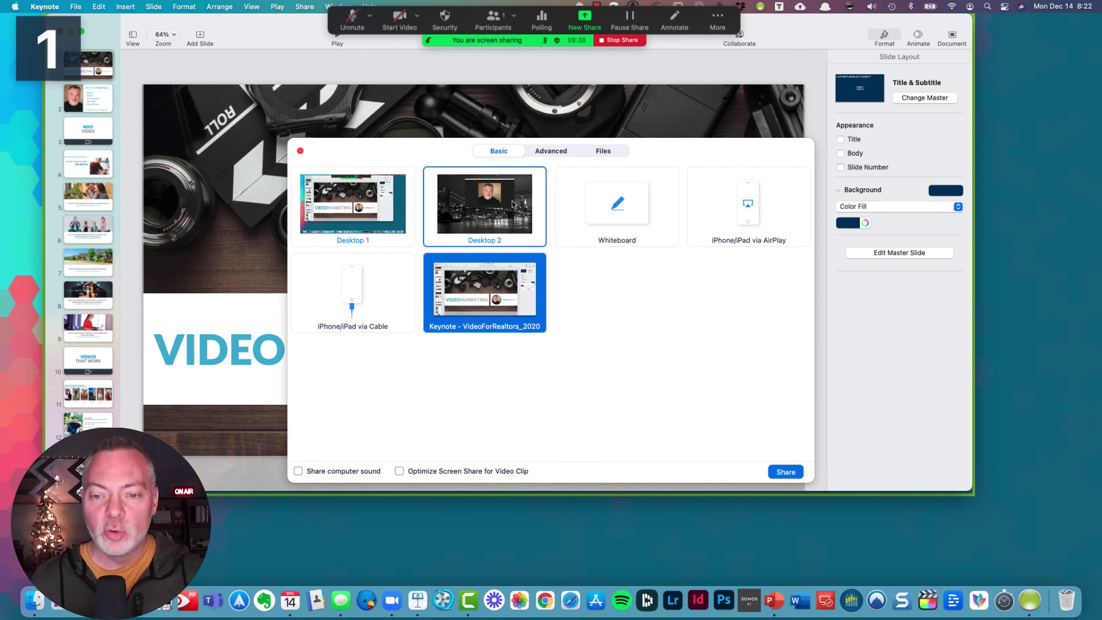
left_click(545, 151)
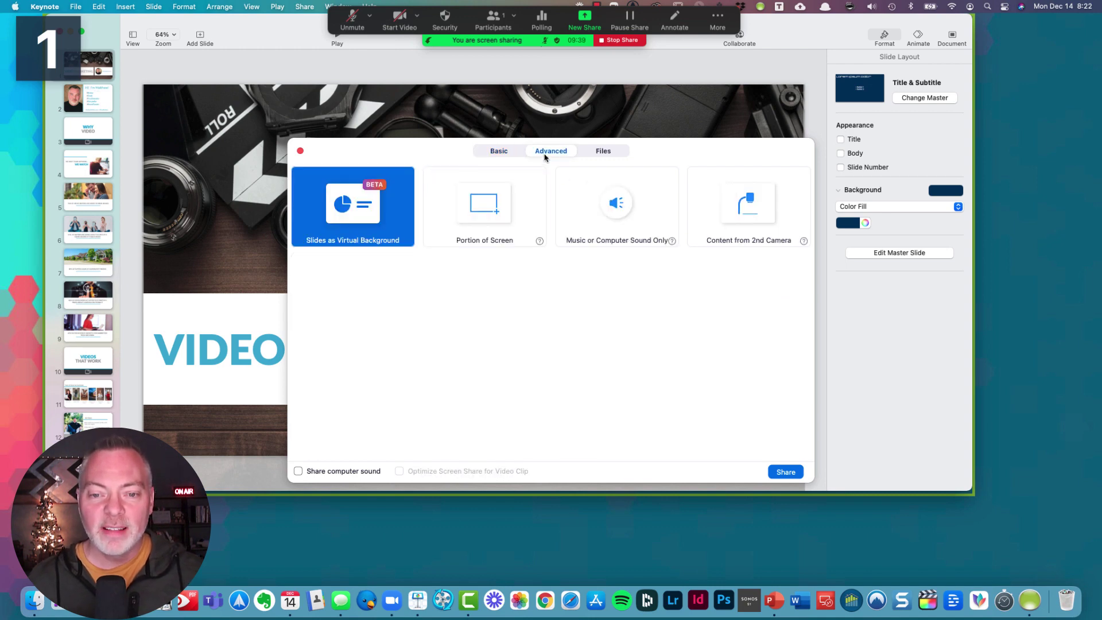
left_click(493, 215)
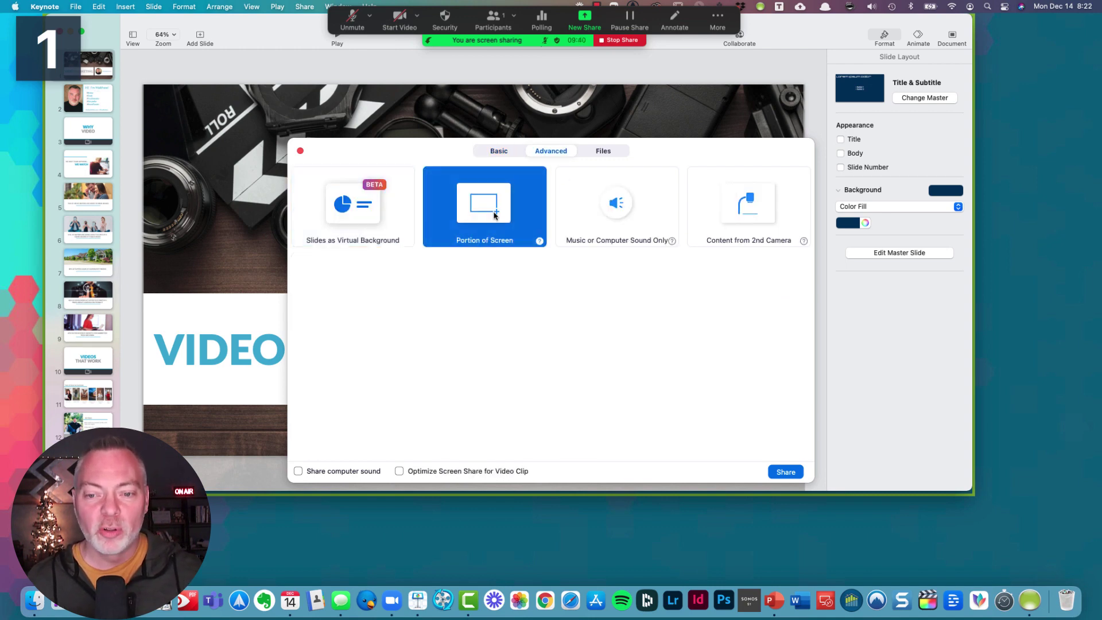
left_click(786, 472)
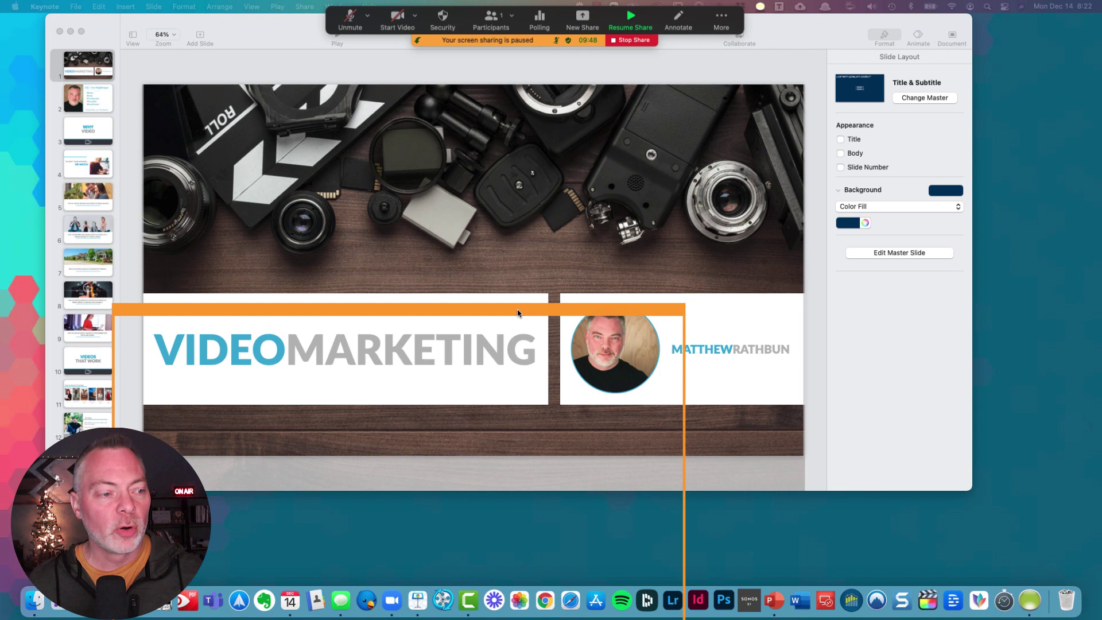
left_click_drag(517, 313, 546, 128)
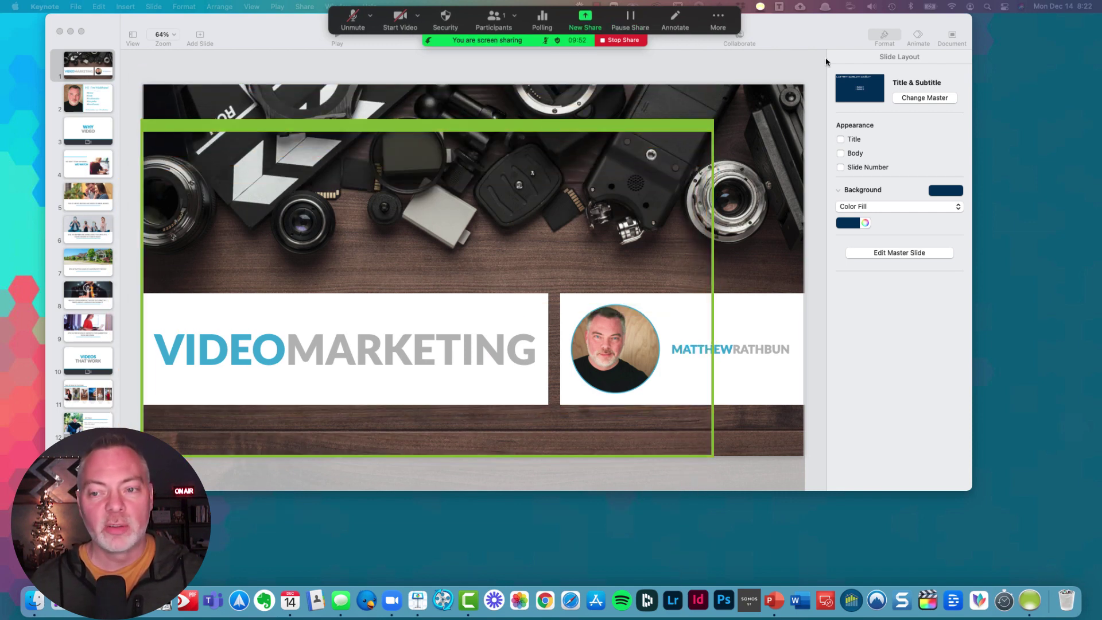
left_click_drag(706, 125, 808, 74)
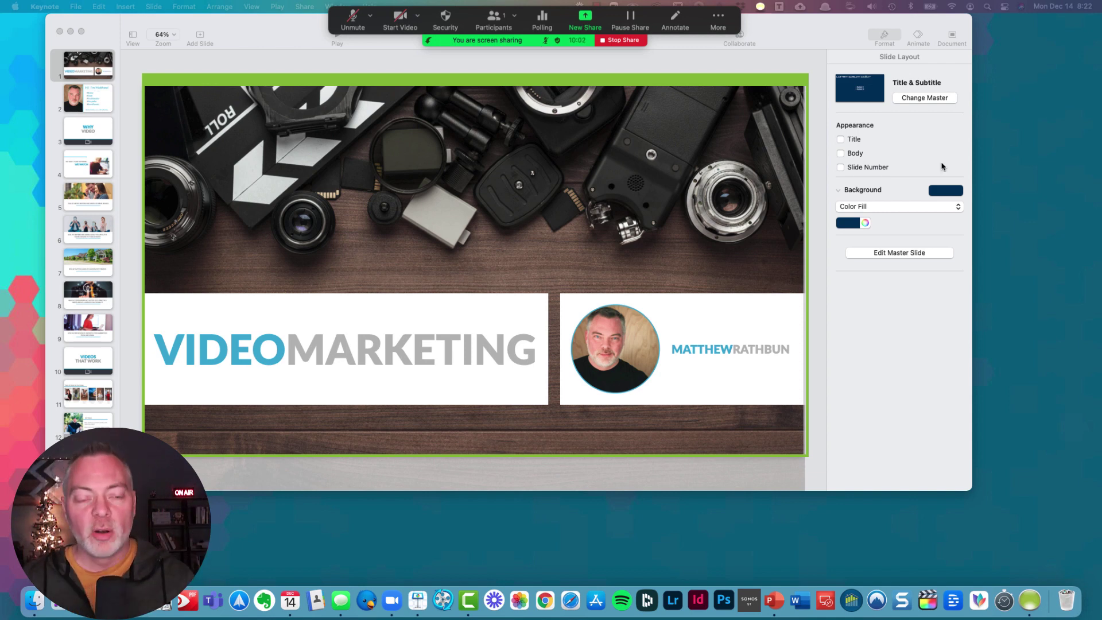
left_click_drag(240, 45, 248, 22)
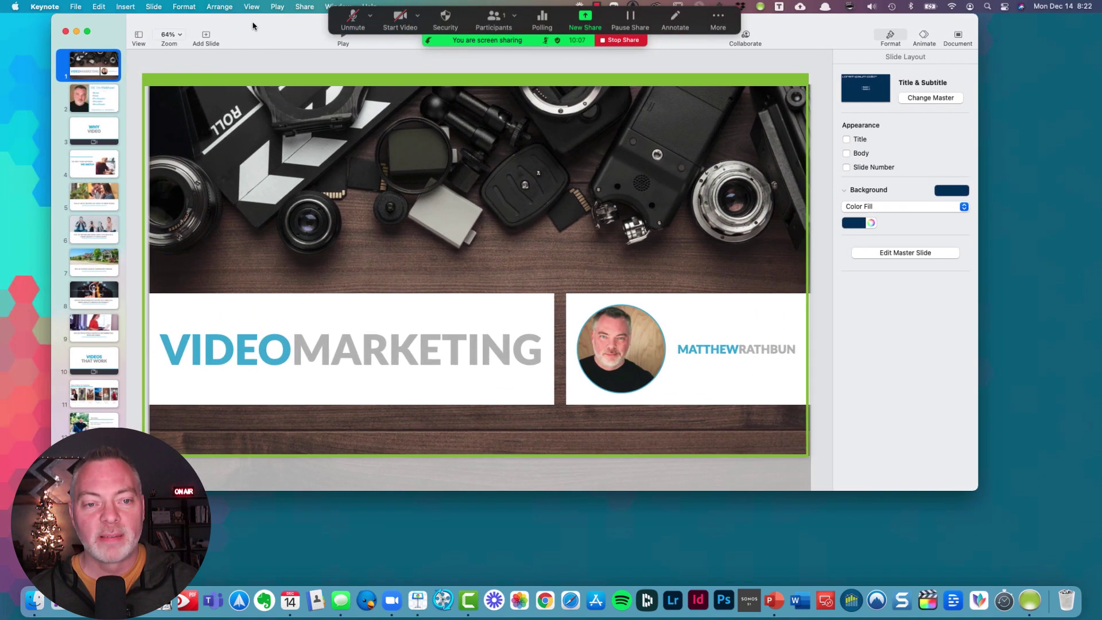
Switch the share to the whole Desktop 1 and move the Keynote window slightly down within it
left_click(583, 21)
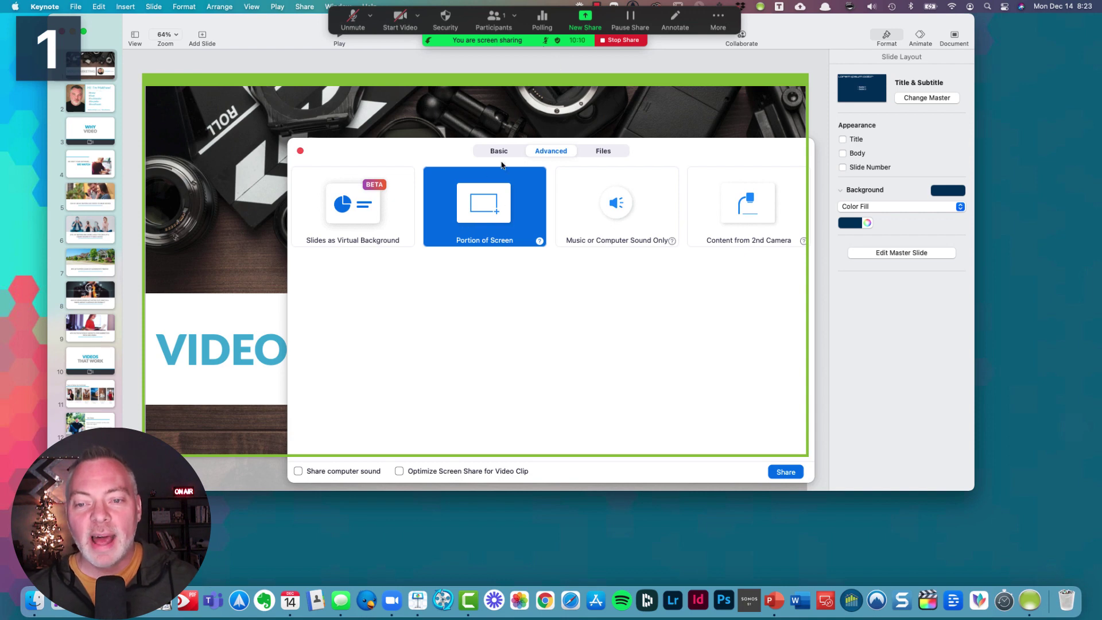
left_click(499, 150)
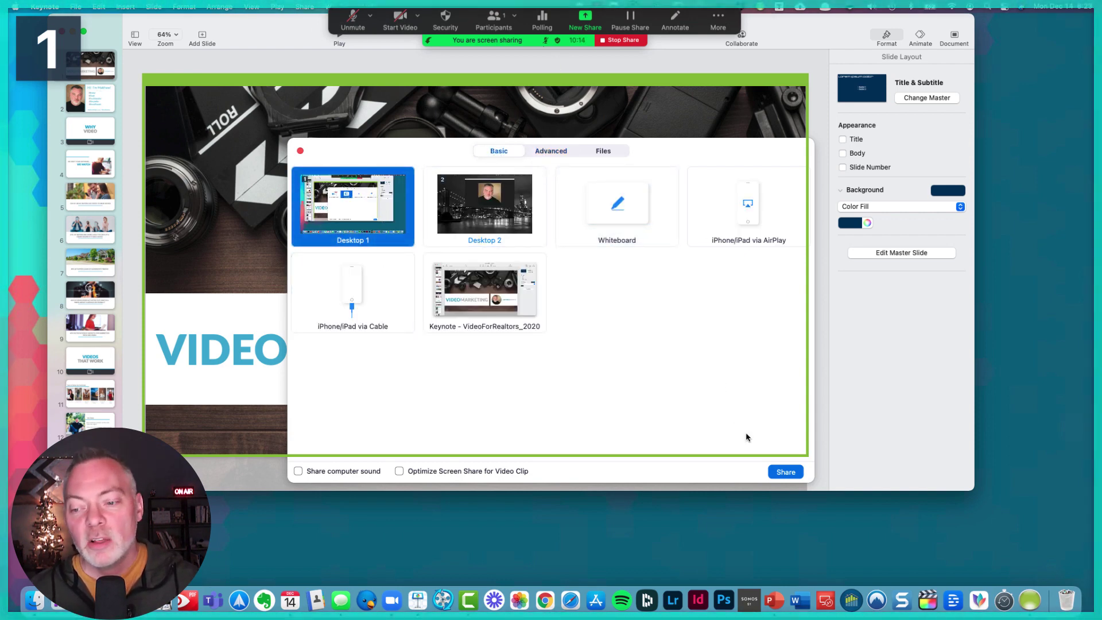
left_click(774, 473)
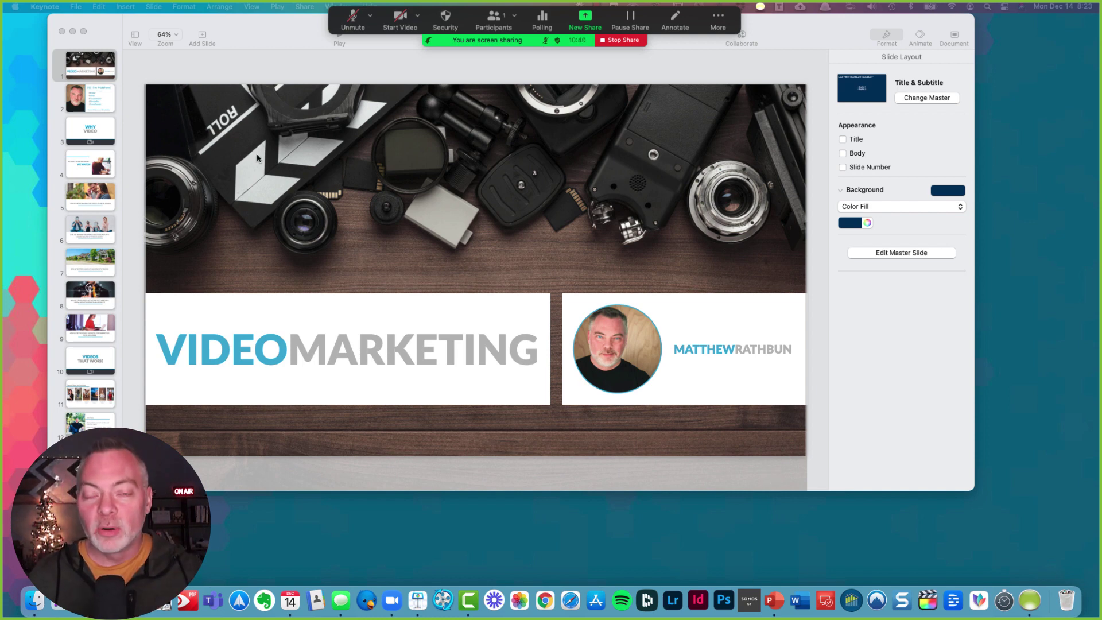
left_click(292, 47)
left_click_drag(292, 47, 290, 75)
Stop the screen share, lower the Zoom meeting window, and bring the Keynote presentation to the front
left_click(622, 40)
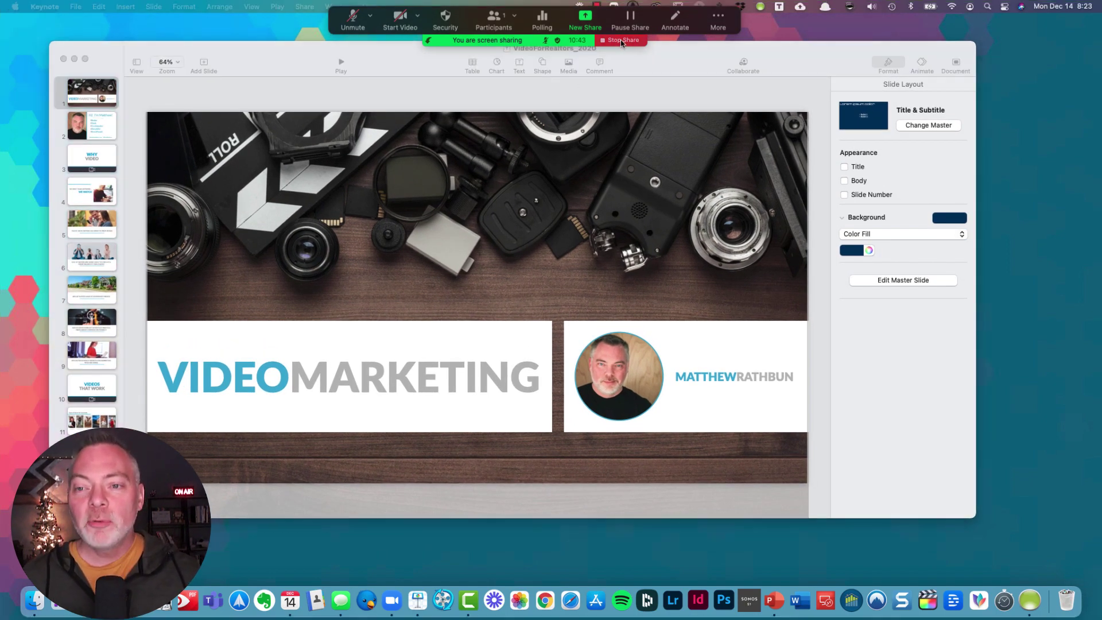
left_click_drag(224, 23, 226, 136)
left_click(189, 61)
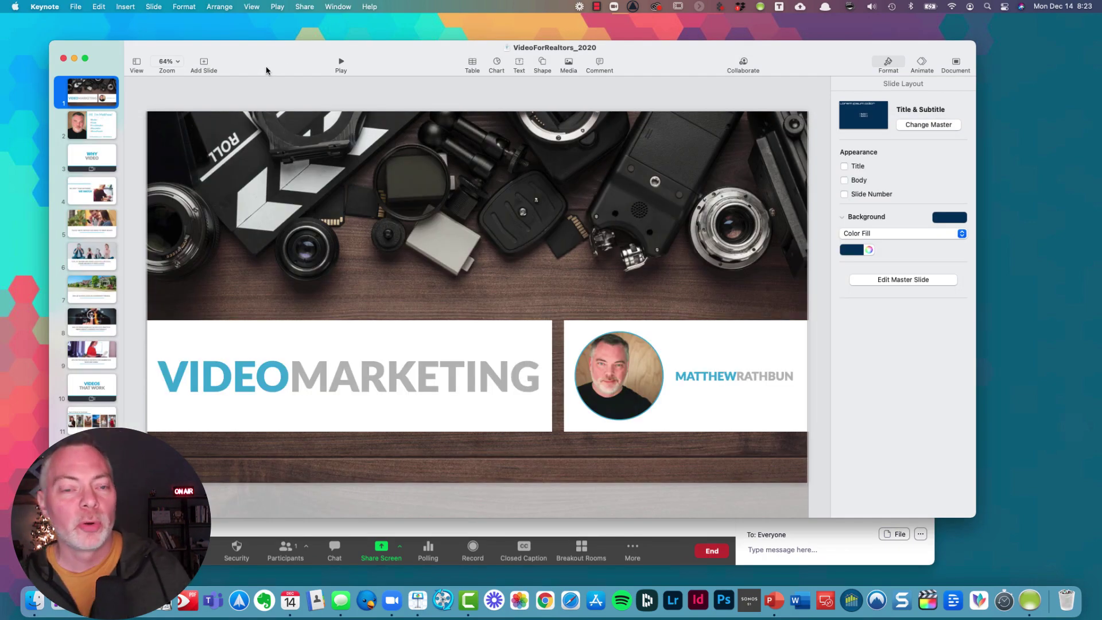
Play the Keynote slideshow in a window and move that window up to the menu bar
left_click(275, 8)
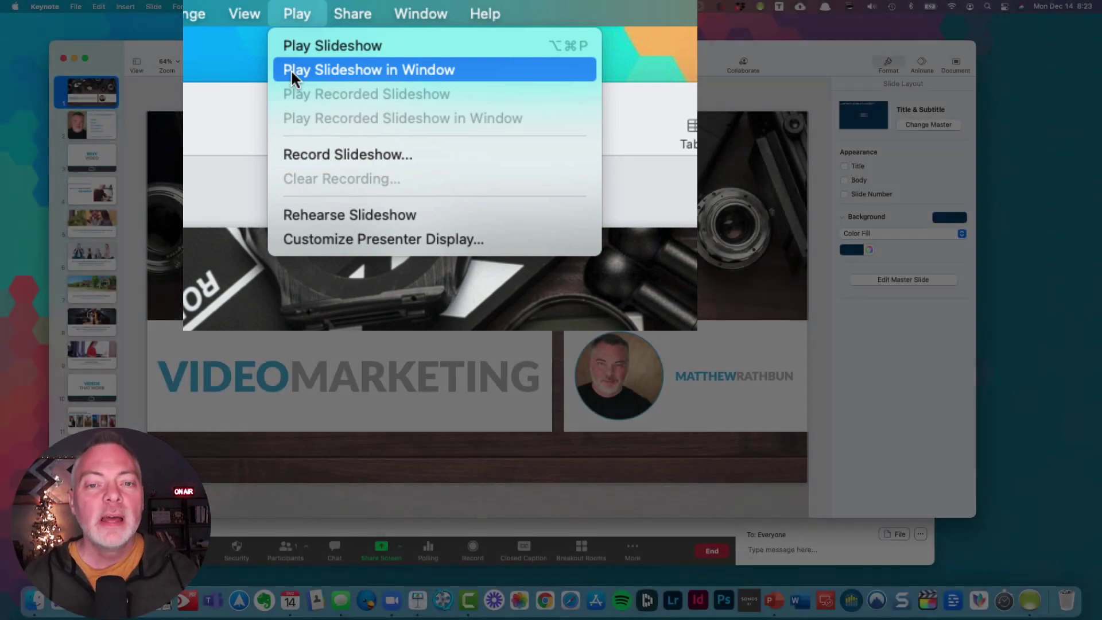
left_click(290, 70)
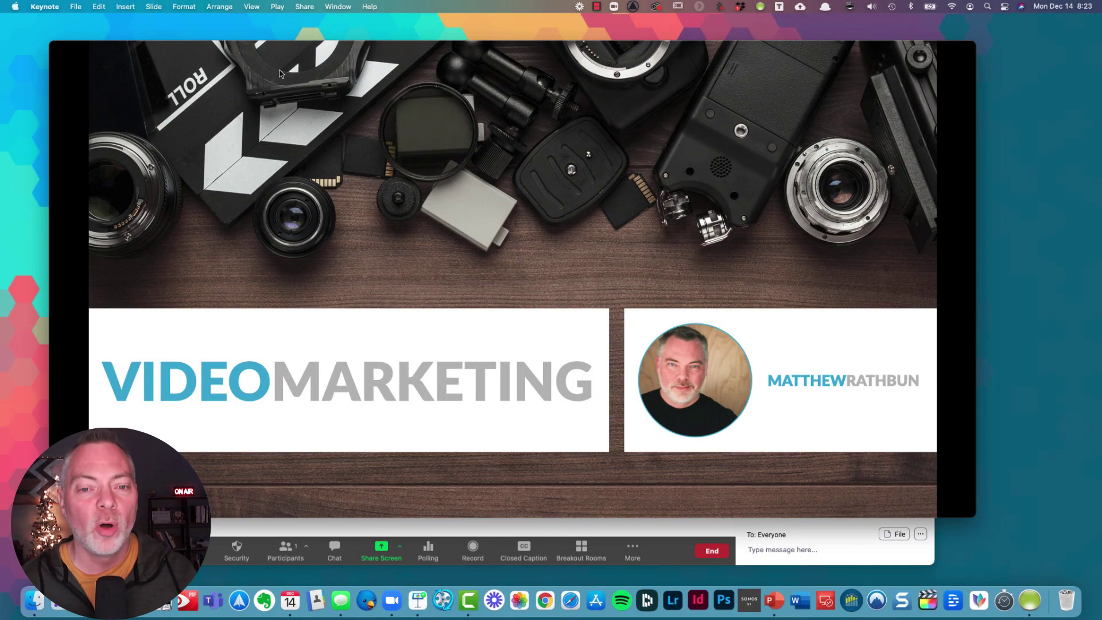
left_click_drag(311, 55, 319, 28)
Advance through the windowed slideshow and go back to the Video Marketing title slide
key("Right")
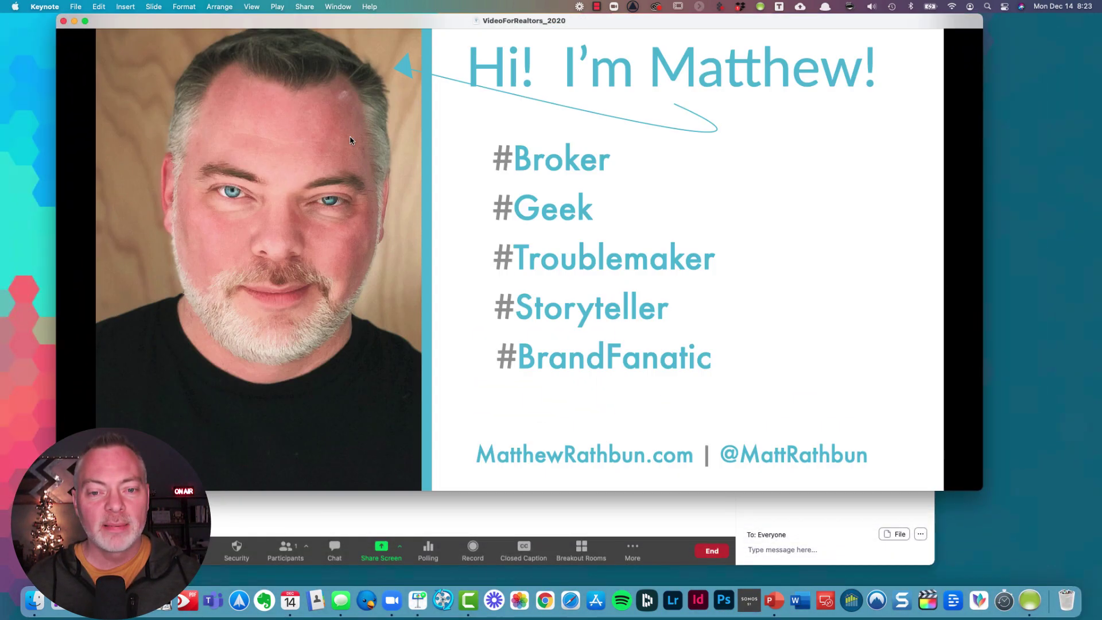
key("Right")
key("Left")
key("Left")
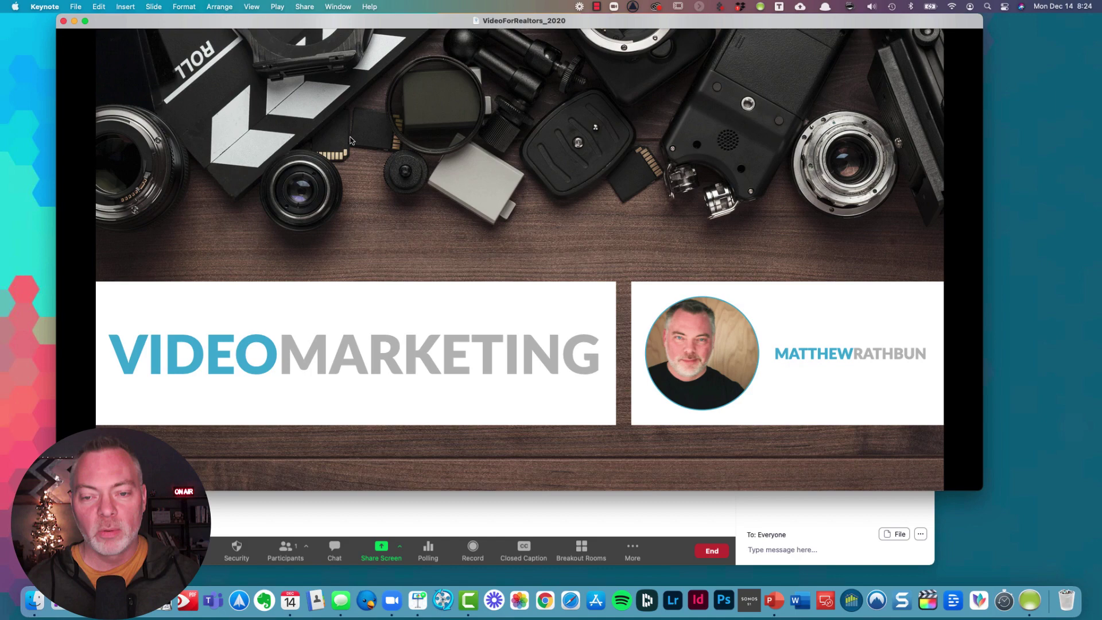
Share the Keynote - VideoForRealtors_2020 slideshow window in the Zoom meeting
left_click(370, 515)
left_click(381, 548)
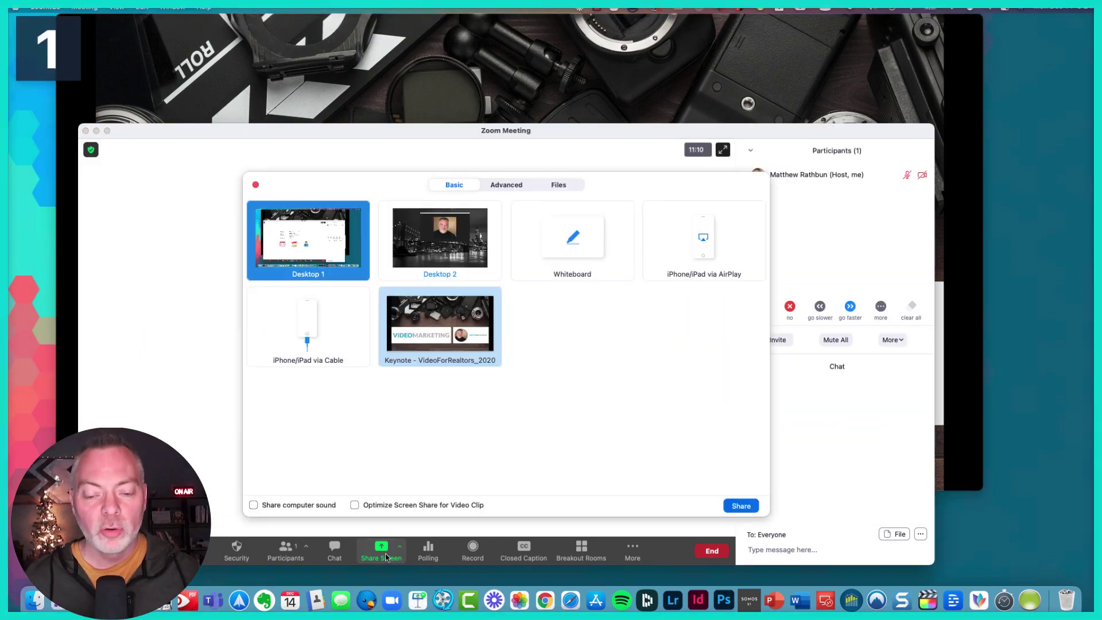
left_click(439, 342)
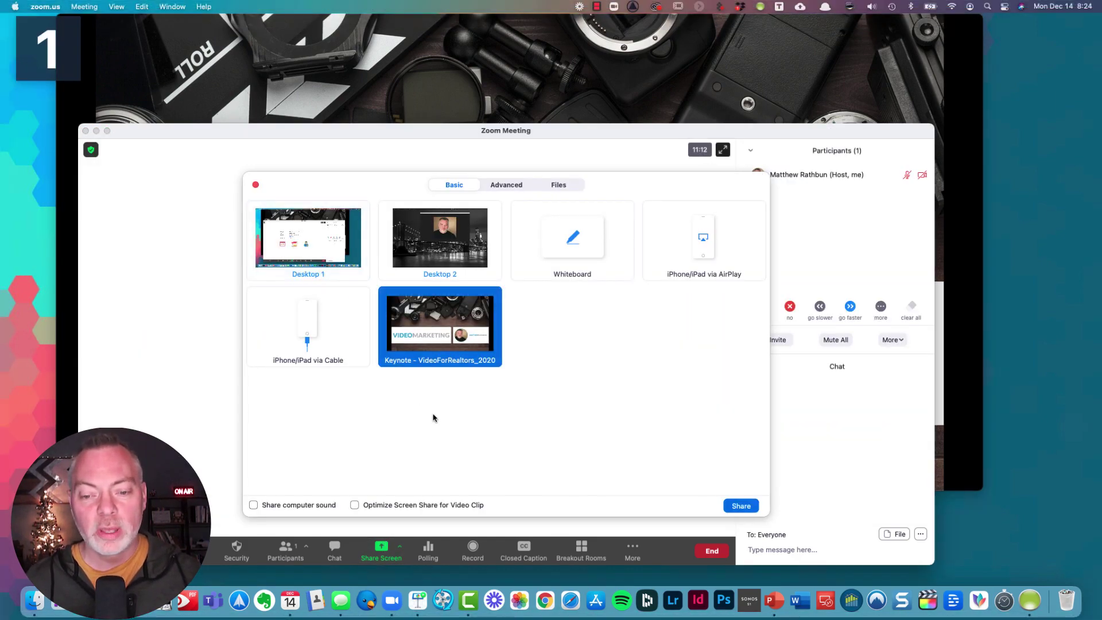
left_click(741, 506)
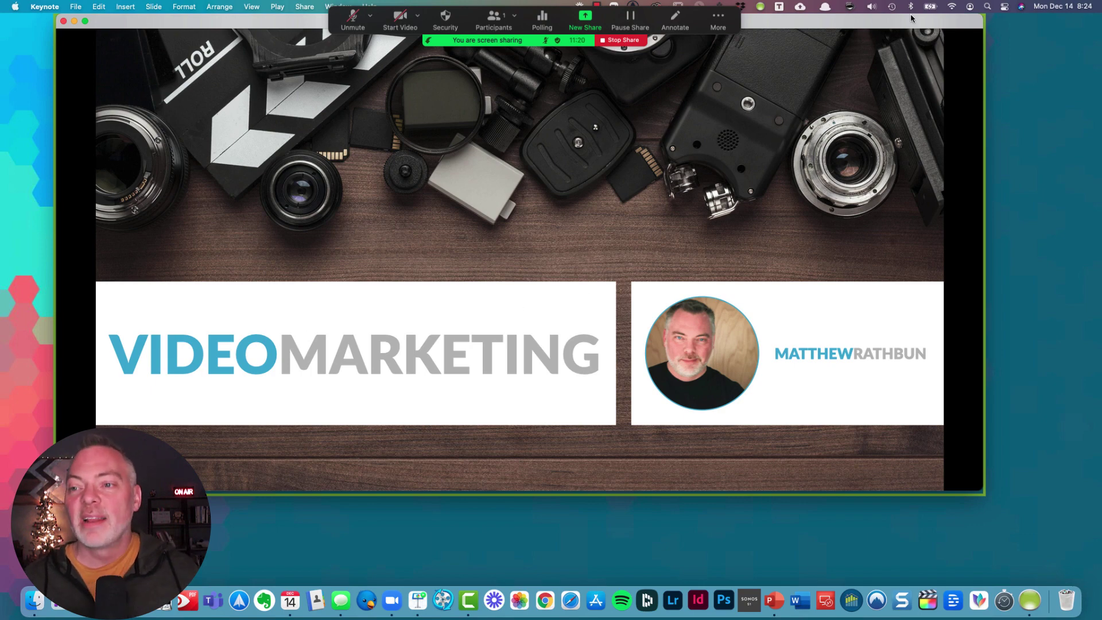
Reposition the shared slideshow window, open the meeting's participants list, and park it at the slideshow's upper-right corner
left_click_drag(911, 18, 895, 26)
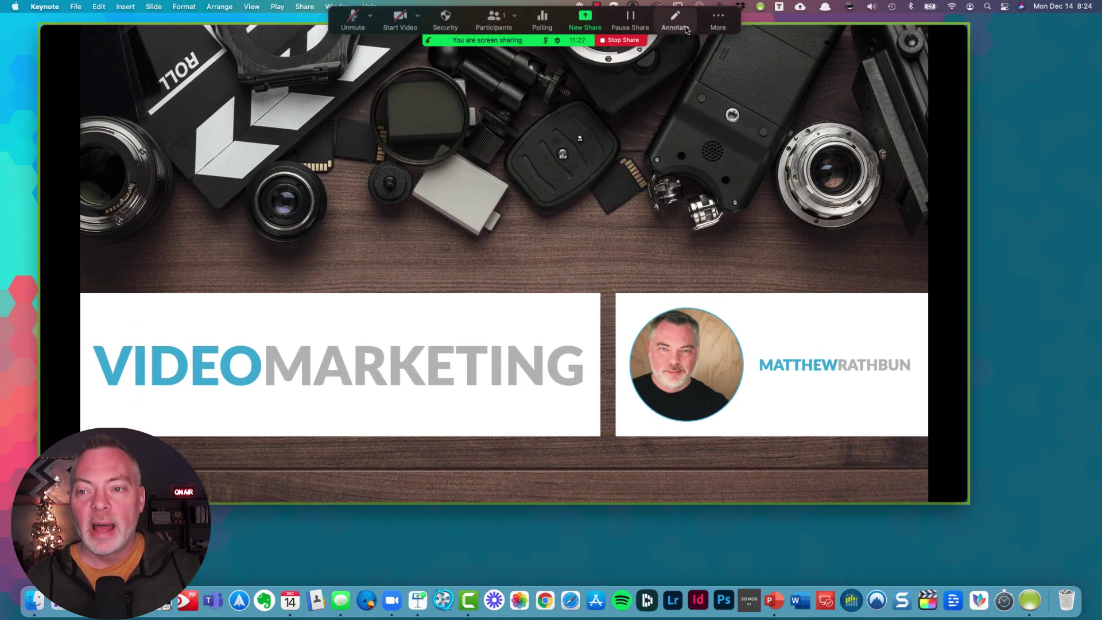
left_click(494, 21)
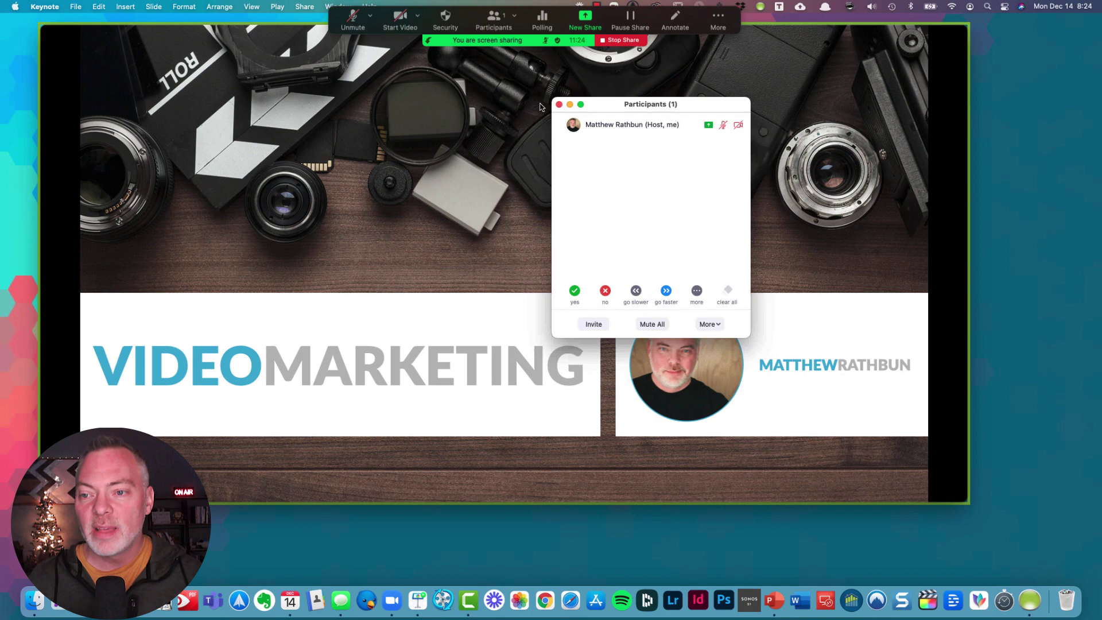
left_click_drag(602, 104, 952, 30)
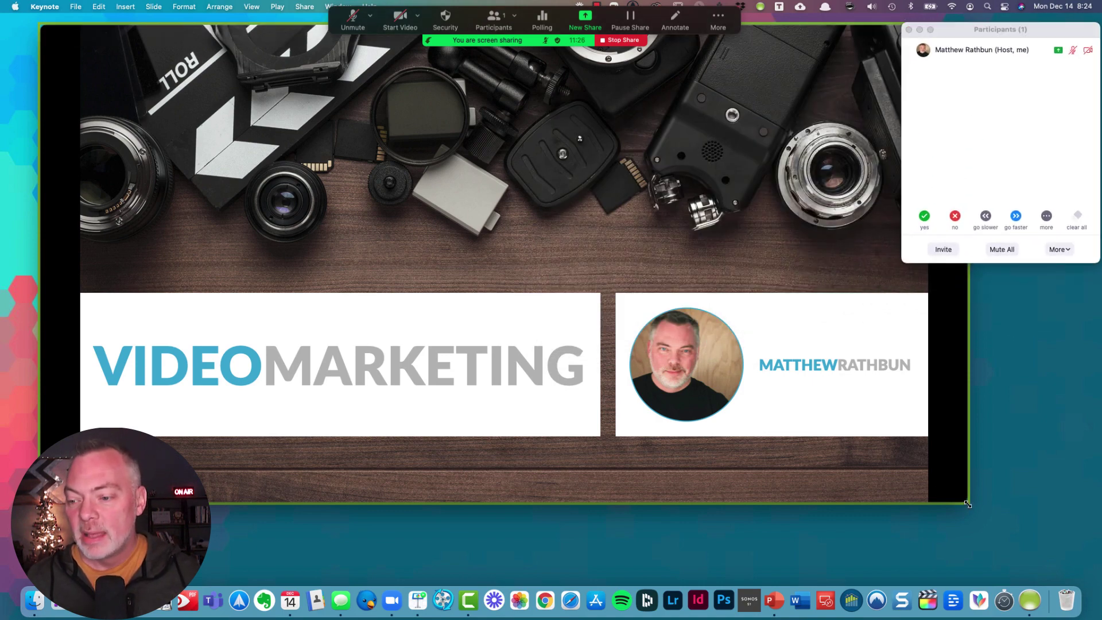
Shrink the shared slideshow window, open the meeting chat, and place it below the participants list beside the slideshow
left_click_drag(968, 504, 737, 373)
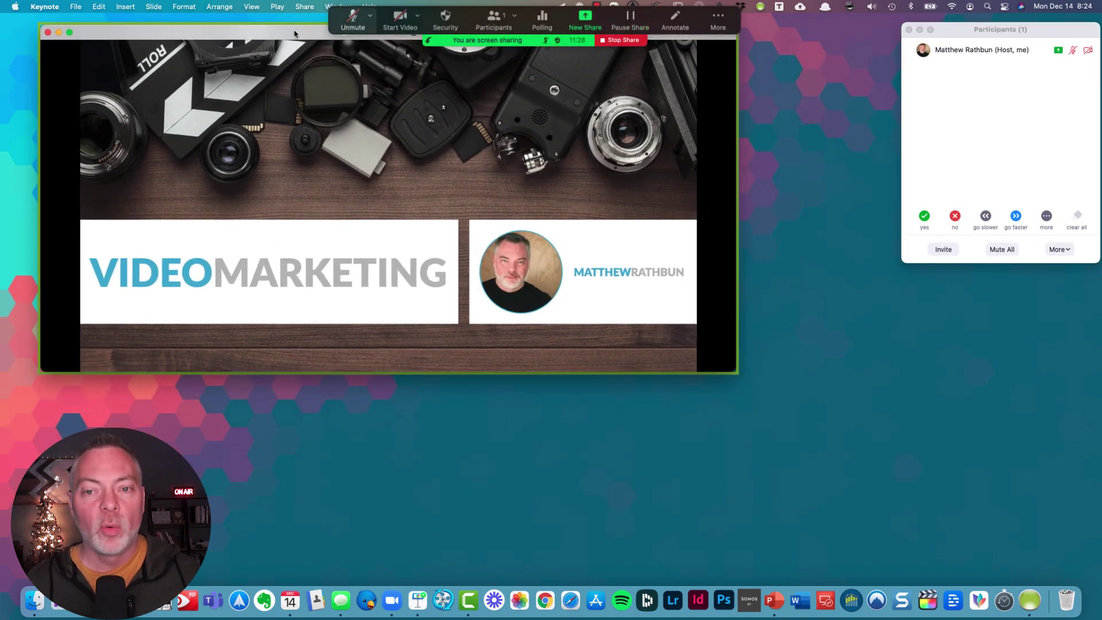
left_click(725, 28)
left_click(726, 43)
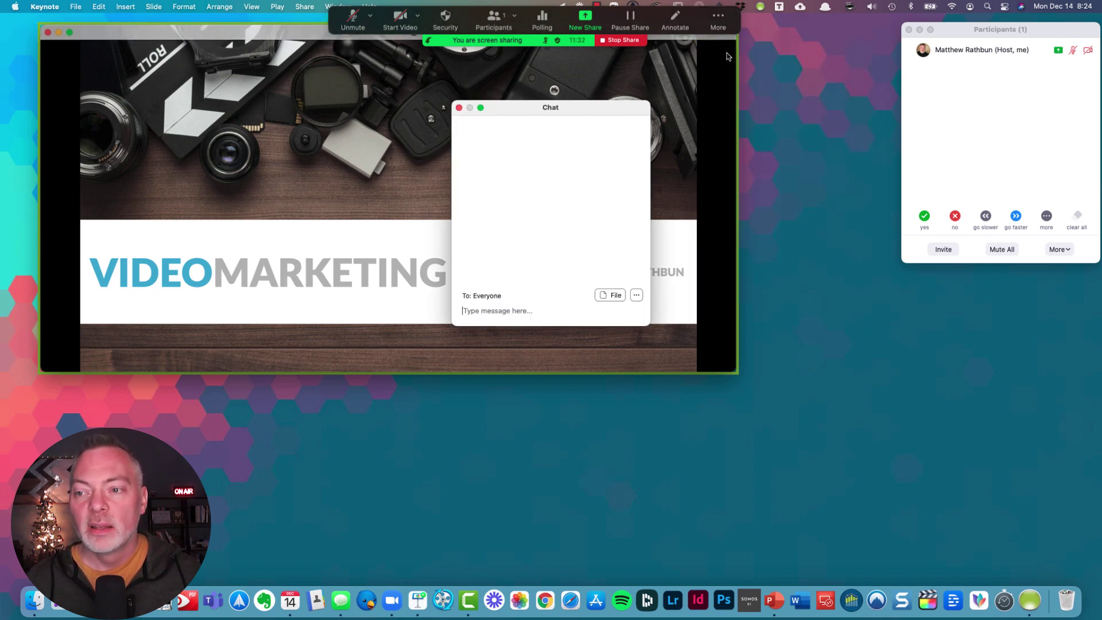
left_click_drag(496, 111, 927, 289)
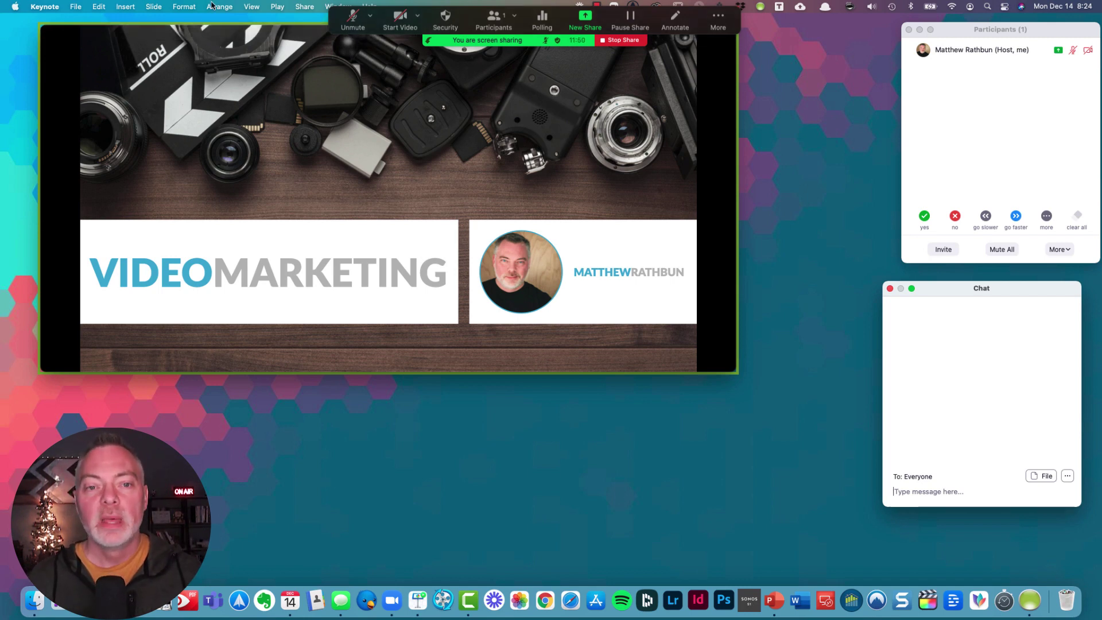
Stop the Zoom screen share, exit the VideoForRealtors_2020 slideshow, and minimize the Keynote window
left_click(631, 43)
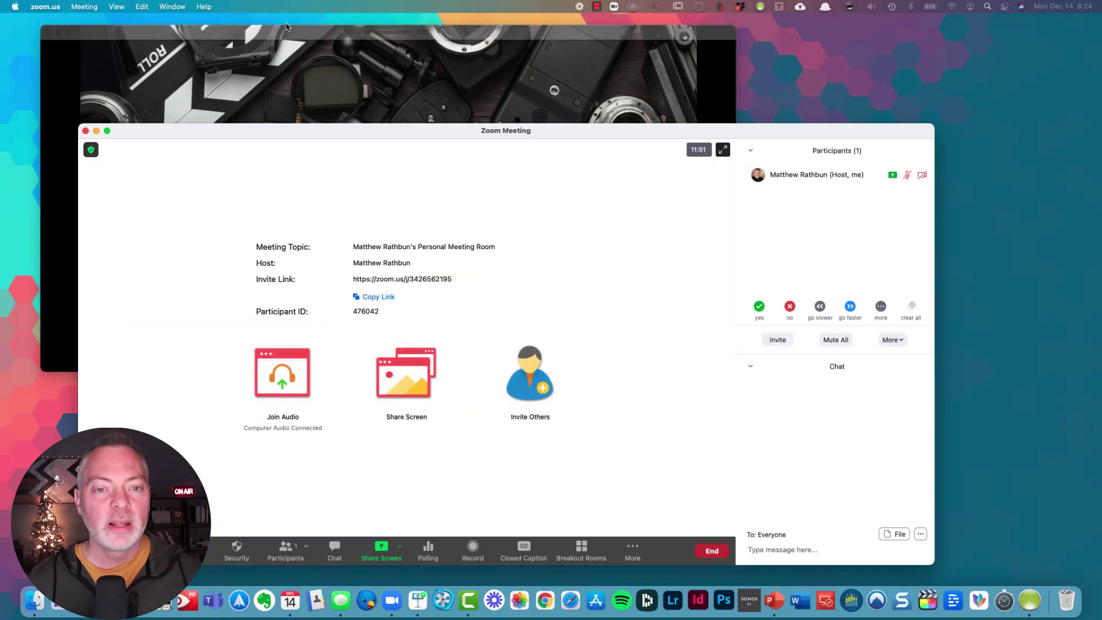
left_click(172, 35)
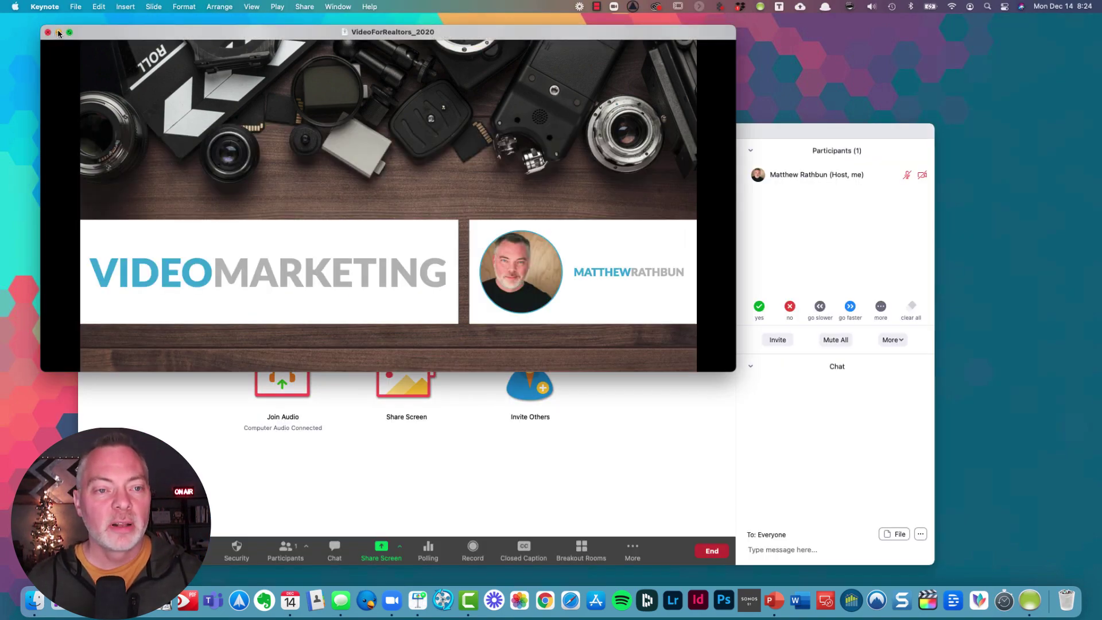
key("Escape")
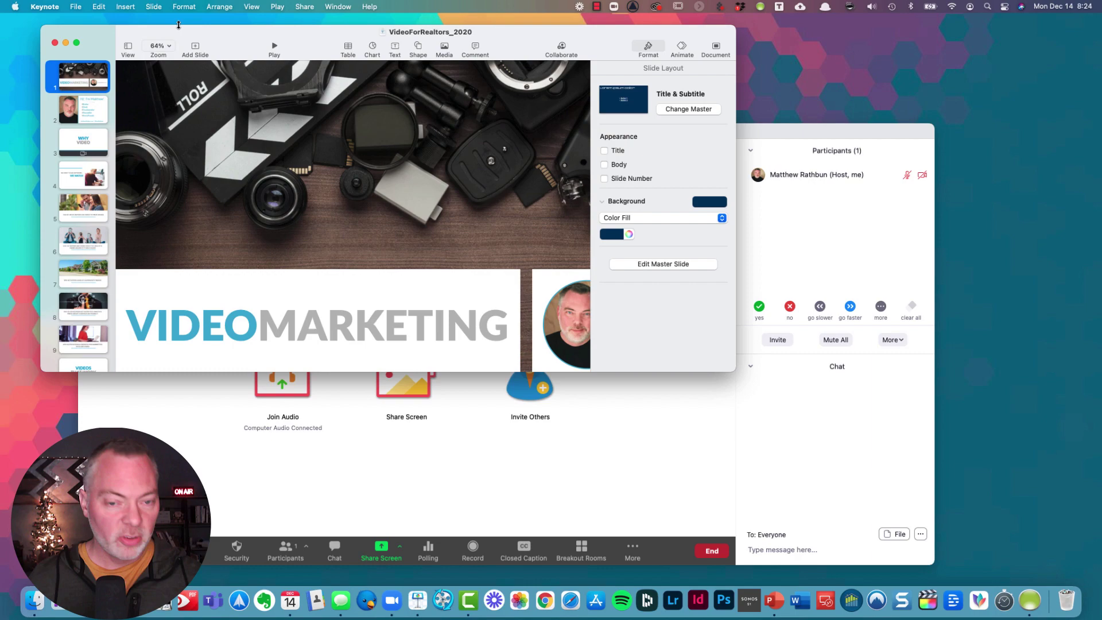
left_click(66, 43)
Switch to the FairHousing_2020_Virginia presentation in PowerPoint and set its show type to Browsed by an individual (window)
left_click(770, 600)
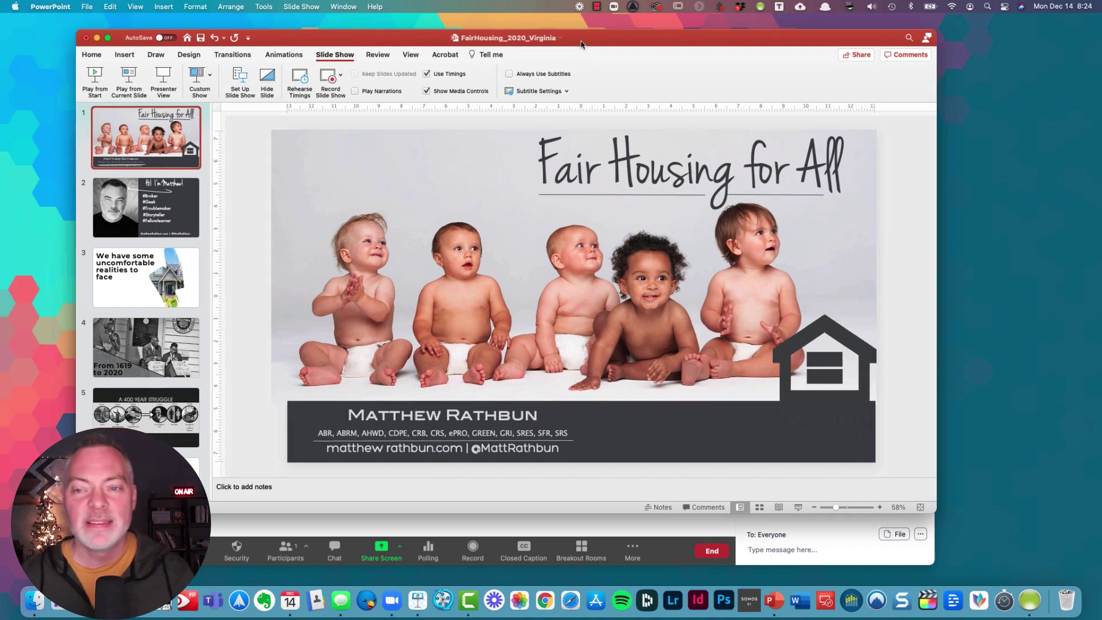
left_click_drag(581, 40, 542, 23)
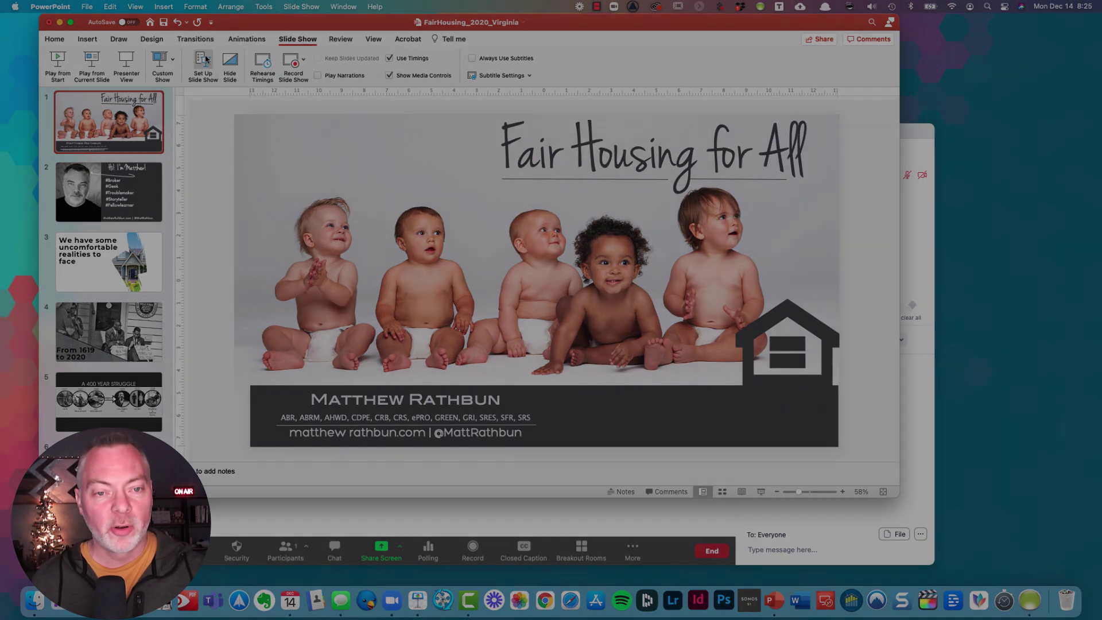
left_click(205, 58)
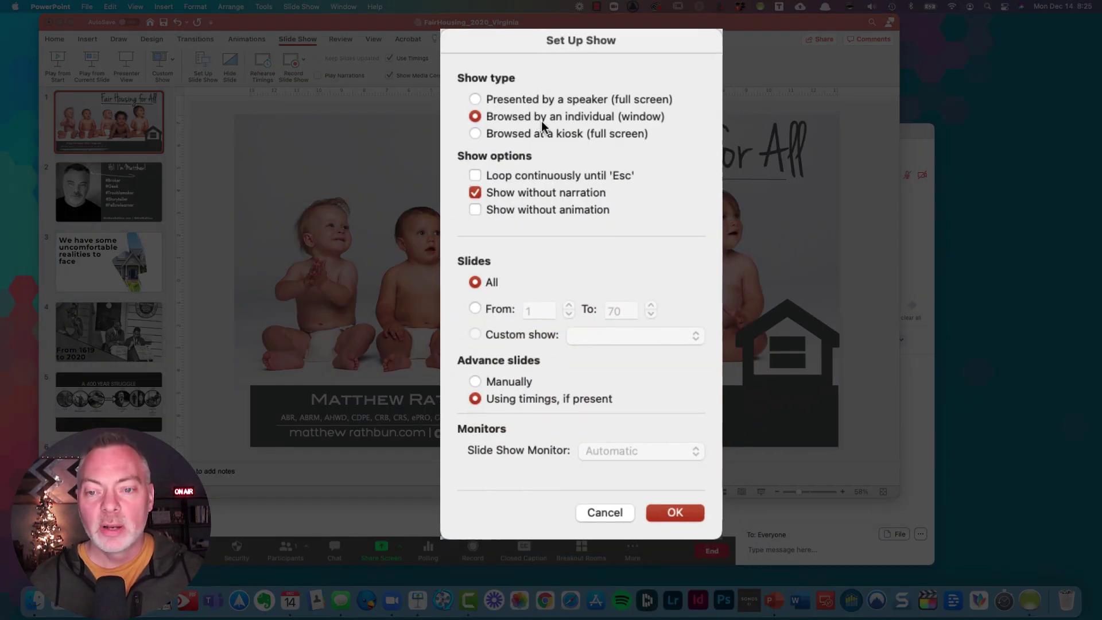
left_click(514, 101)
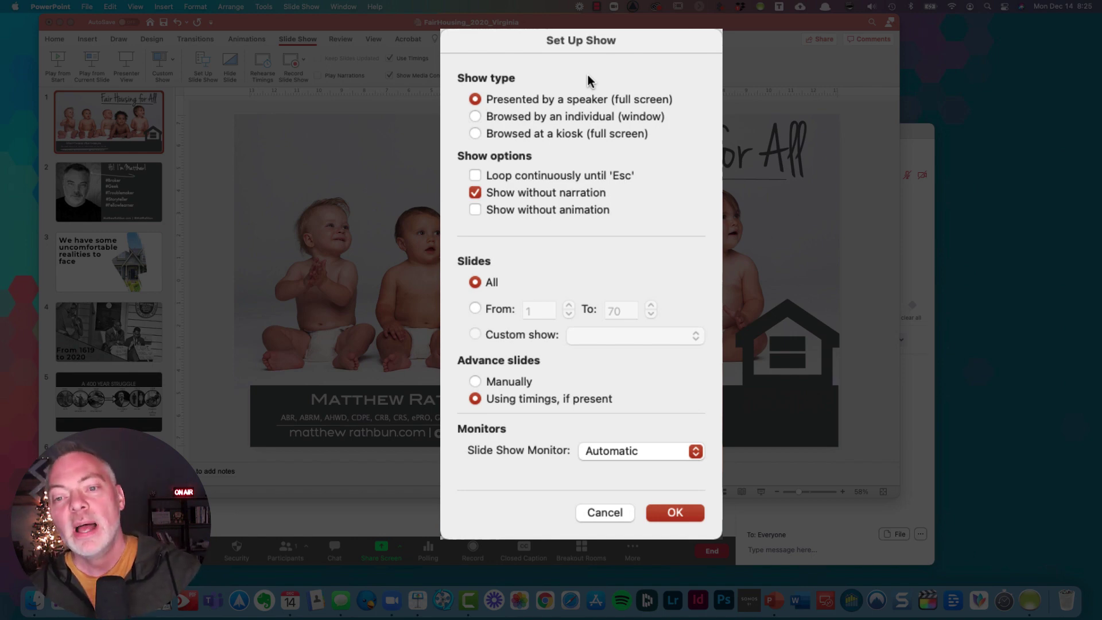
left_click(548, 118)
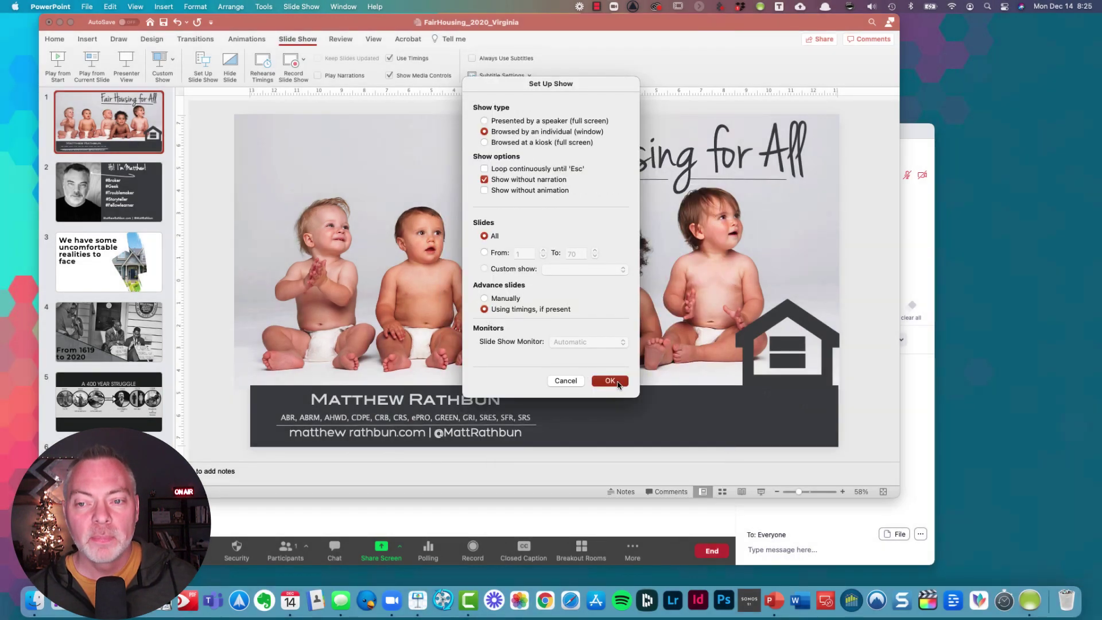
left_click(611, 381)
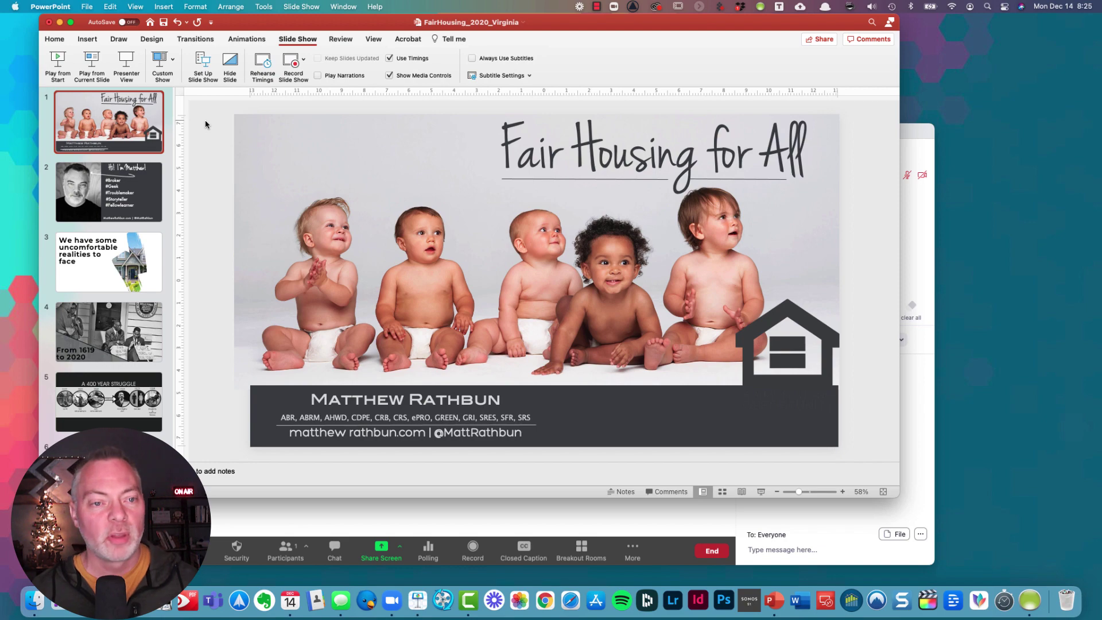
Play the slide show from the start in its window, advance three slides, and return to the Fair Housing for All title slide
left_click(58, 59)
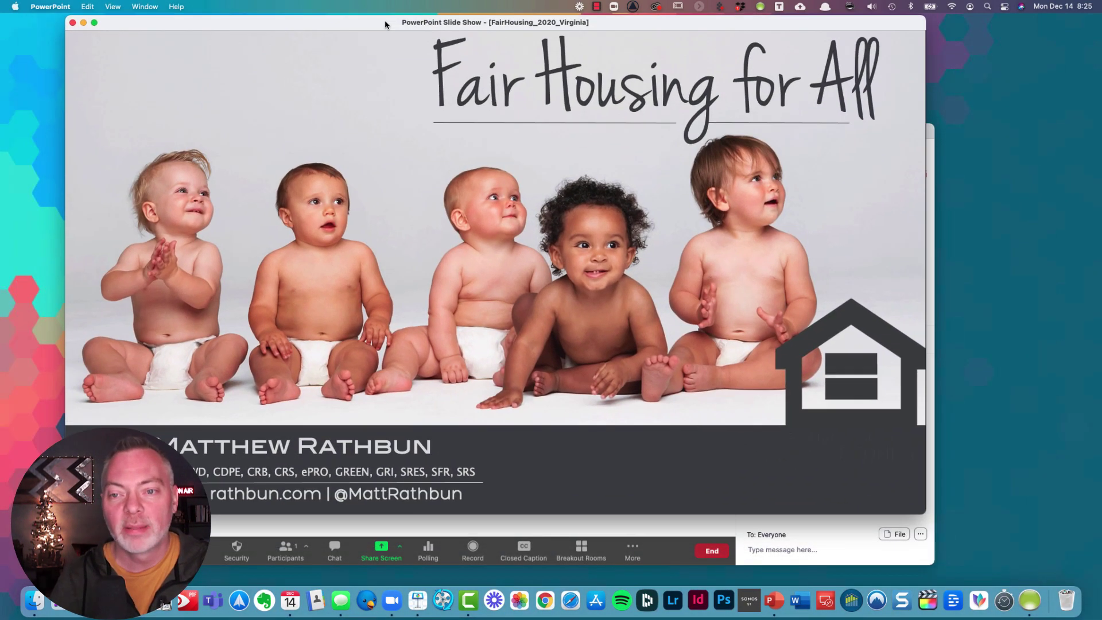
key("Right")
key("Right")
key("Right")
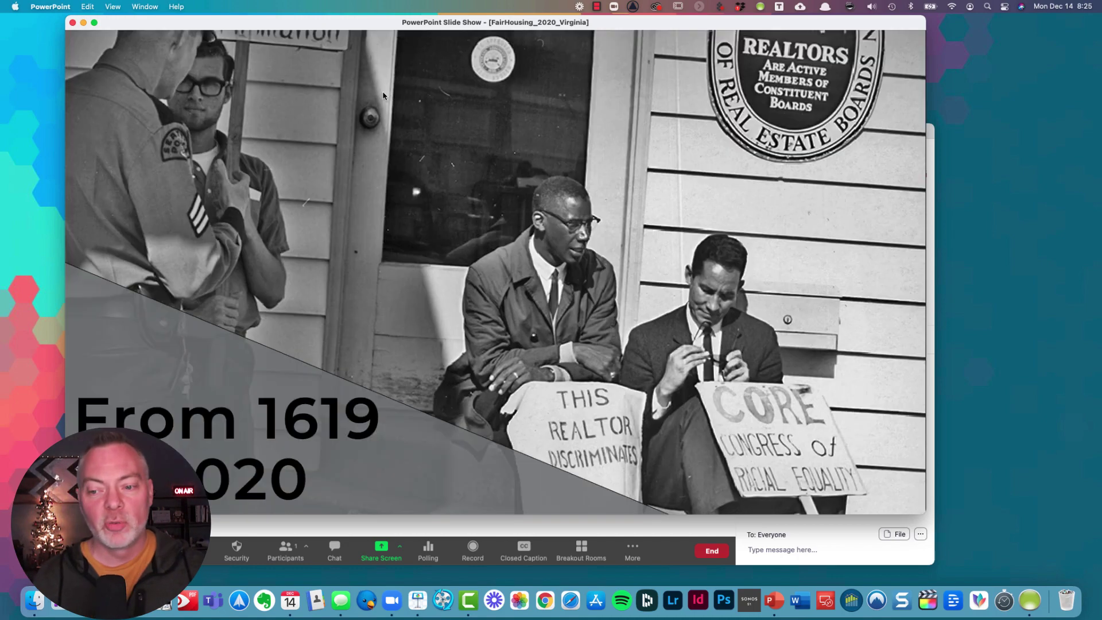
key("Left")
key("Left")
key("Left")
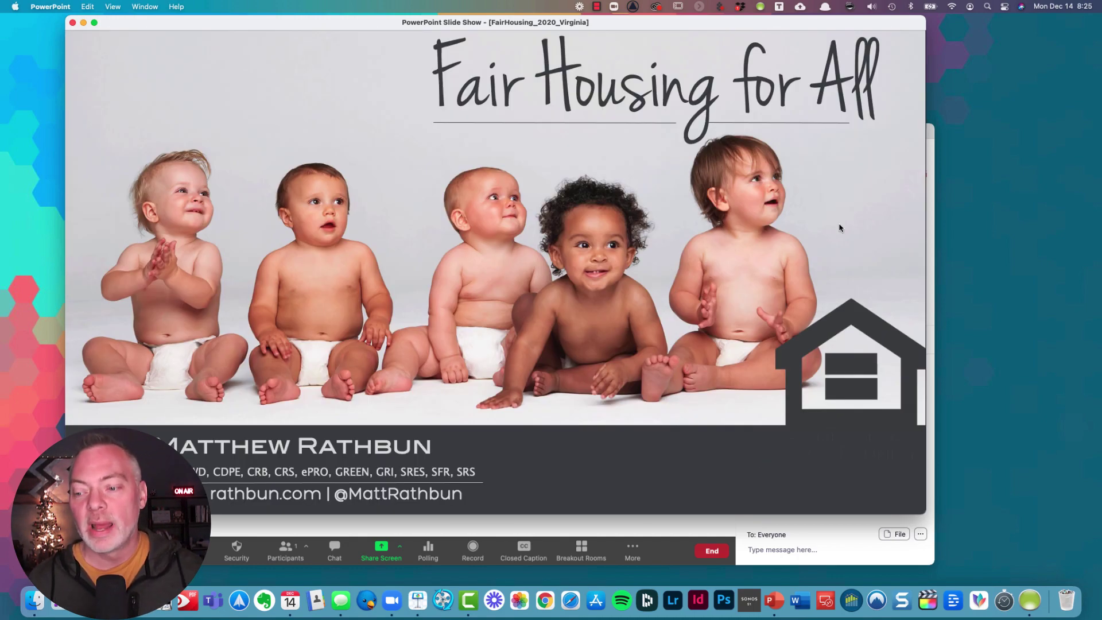
Shrink the PowerPoint slide show window and share that window in the Zoom meeting
left_click_drag(921, 510, 710, 358)
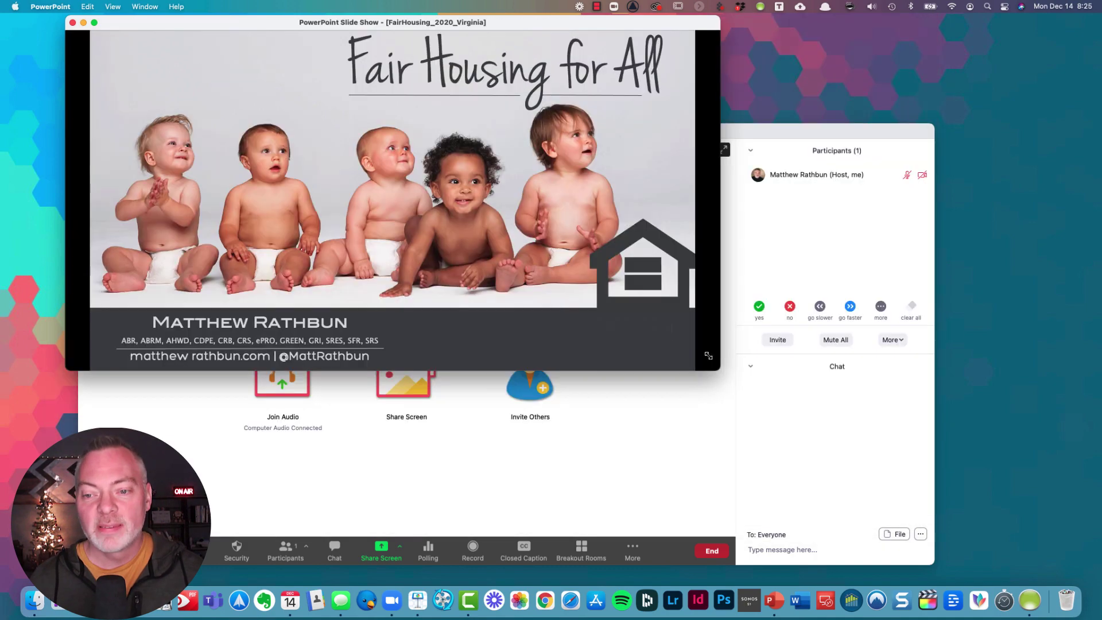
left_click(554, 450)
left_click(377, 551)
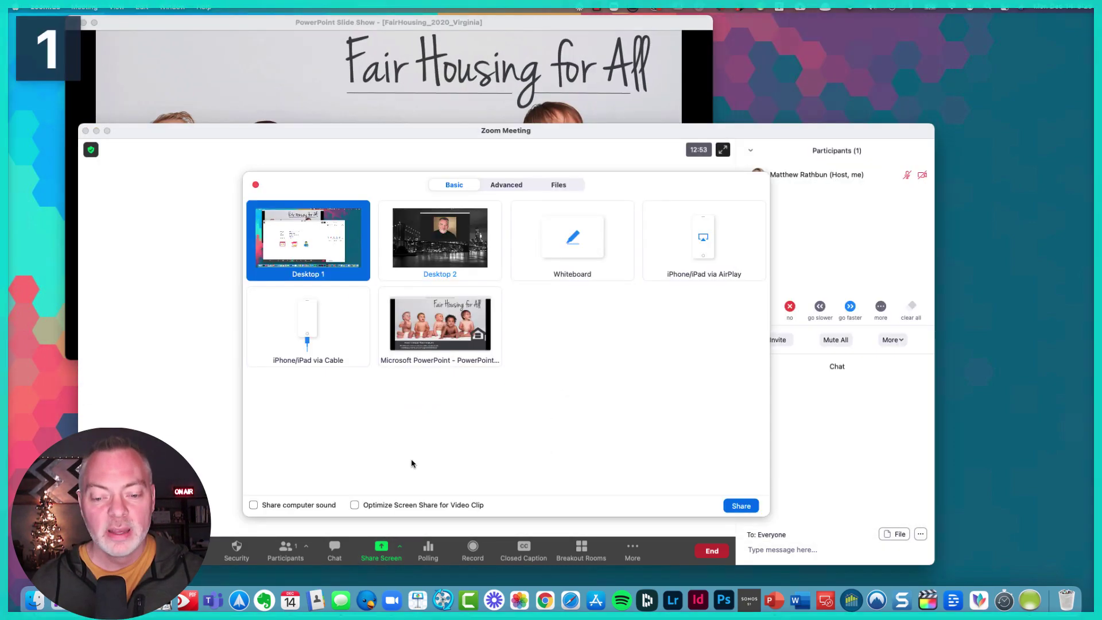
left_click(415, 352)
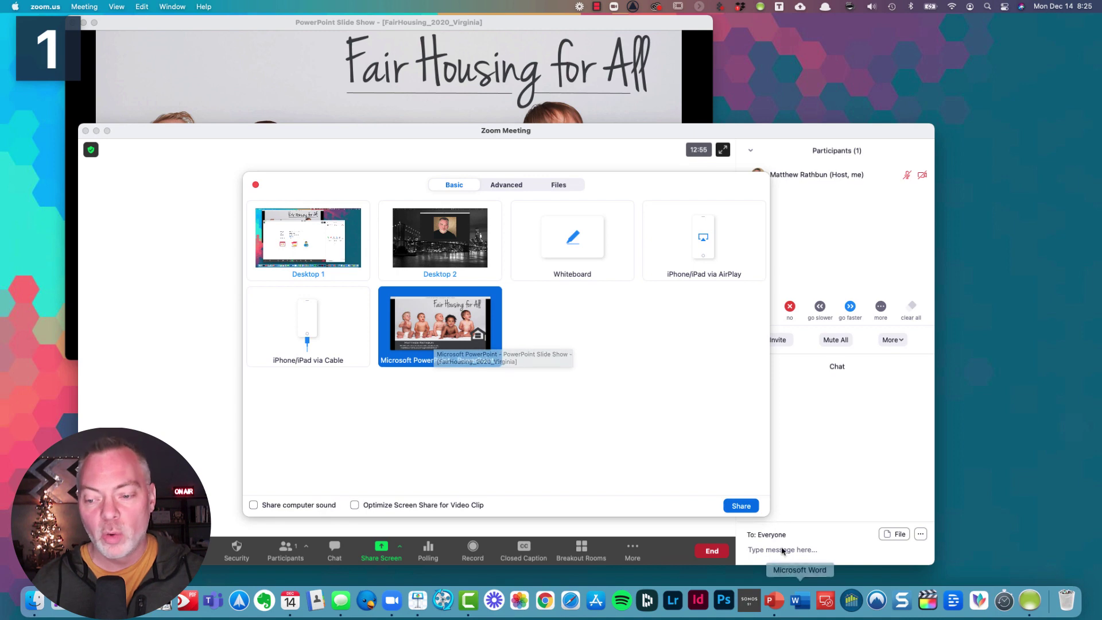
left_click(741, 505)
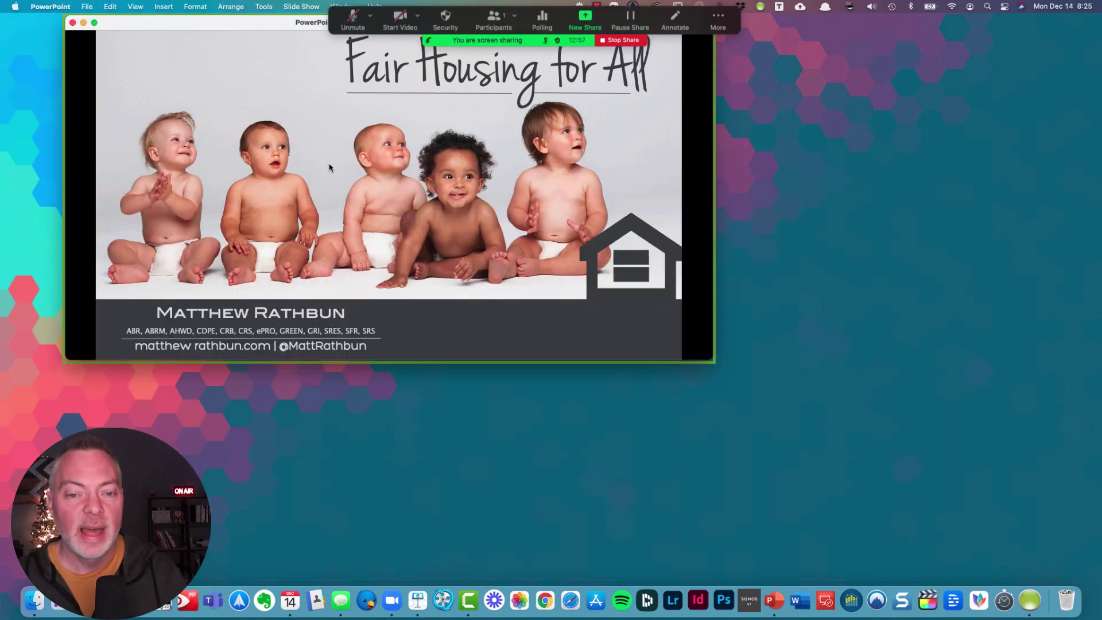
Move forward and back through the opening slides in the shared PowerPoint slide show window
left_click(381, 186)
left_click(382, 186)
key("Left")
key("Left")
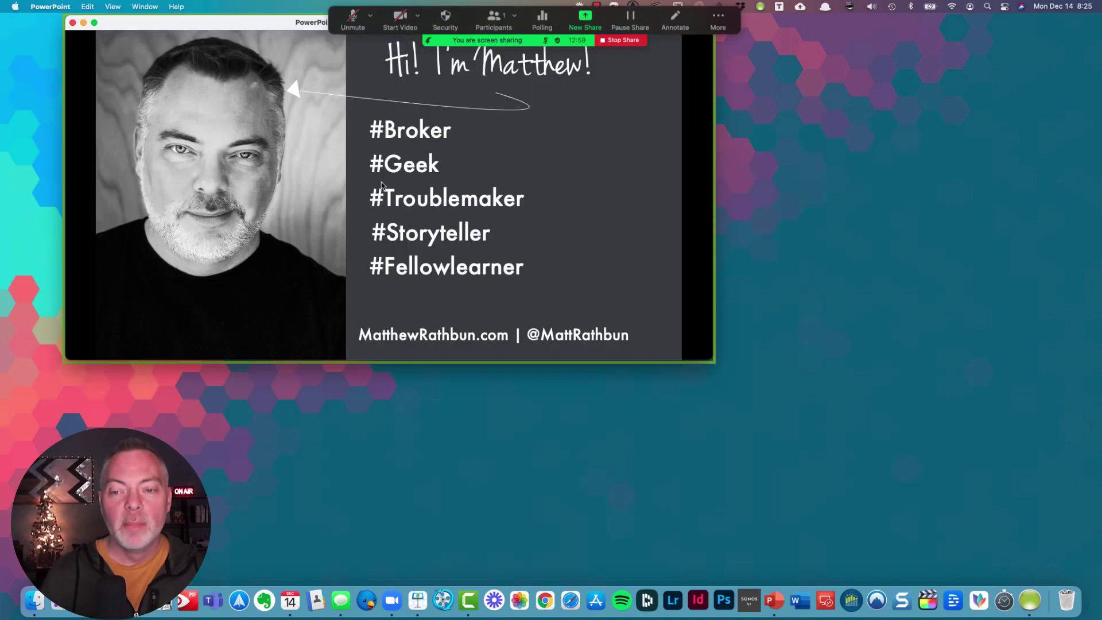